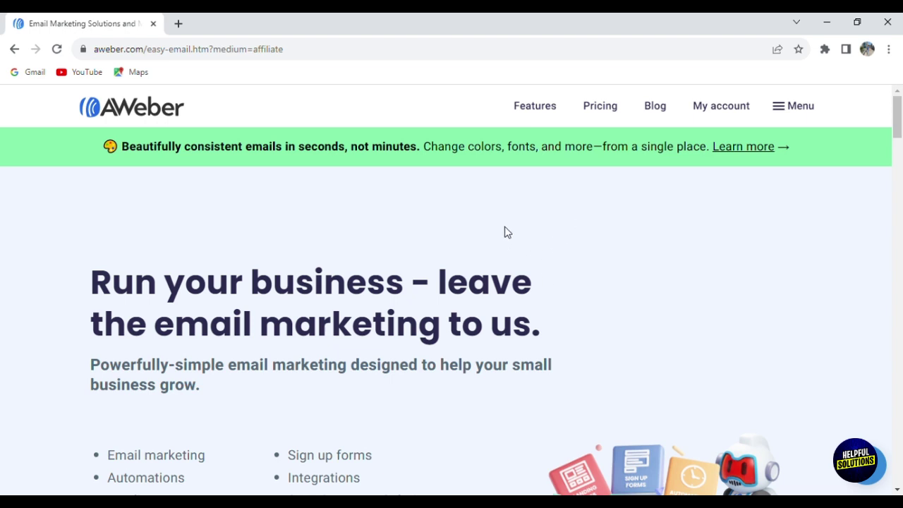
# Step: Scroll through the AWeber homepage, then go to the Get AWeber Free sign-up page
pyautogui.scroll(-1, 506, 232)
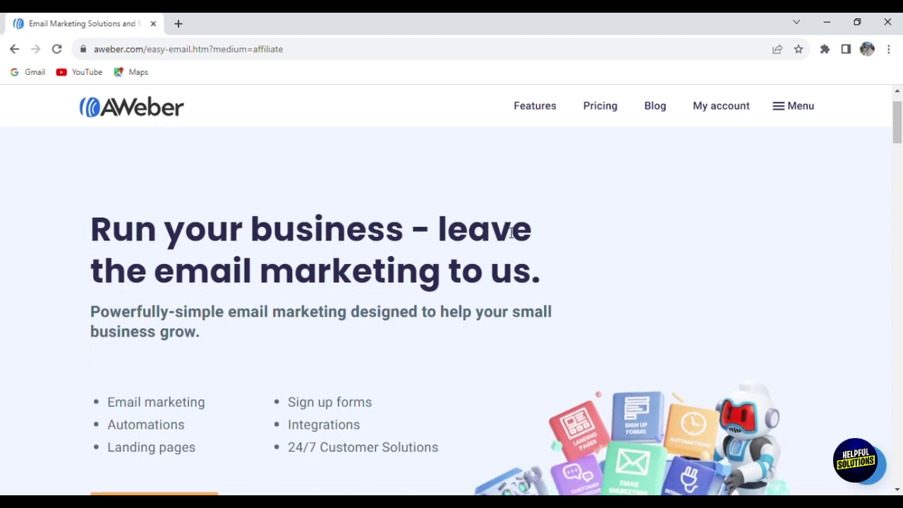
pyautogui.scroll(-3, 508, 233)
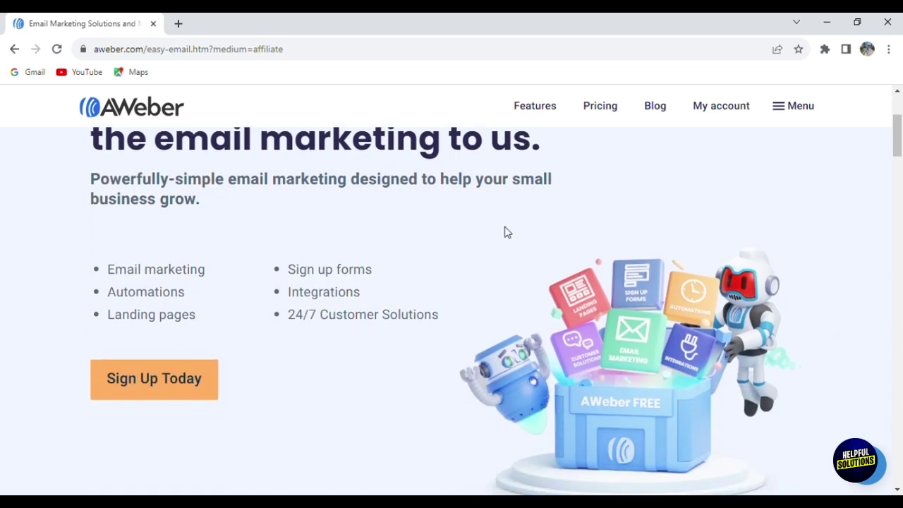
pyautogui.scroll(-1, 507, 232)
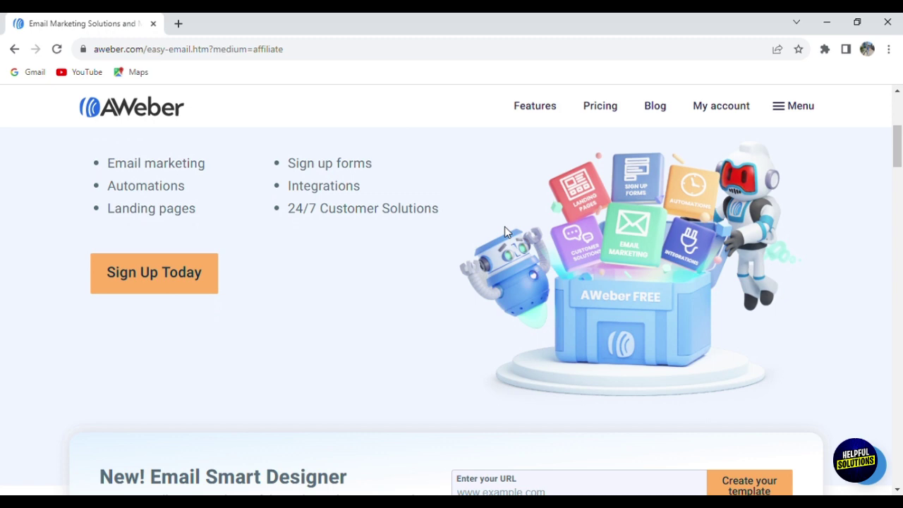
pyautogui.scroll(-3, 505, 233)
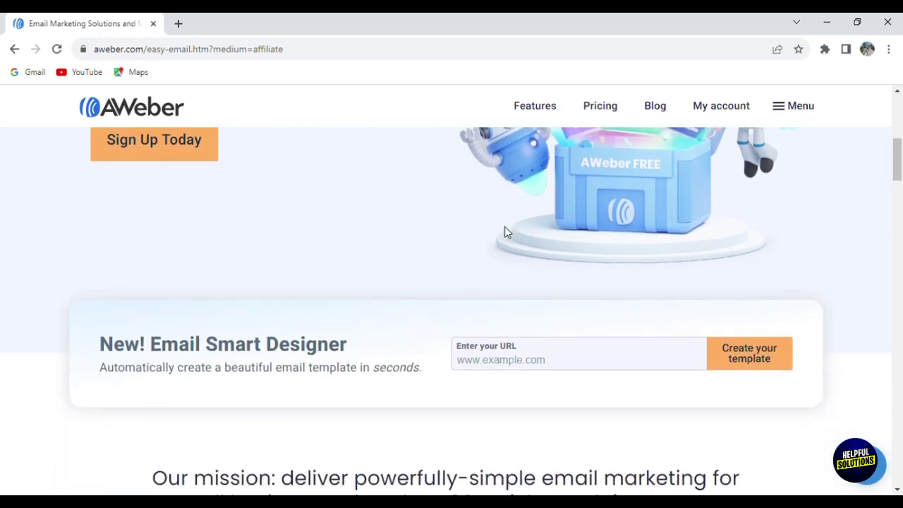
pyautogui.scroll(-1, 505, 233)
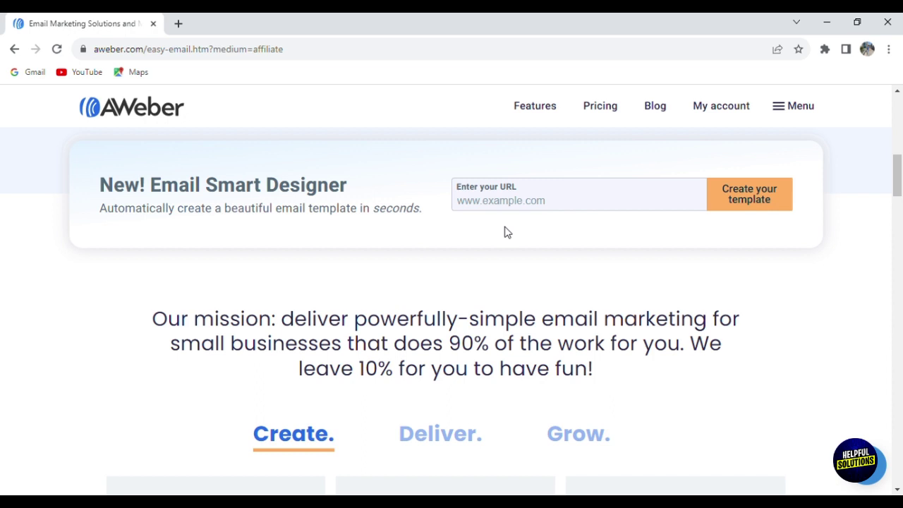
pyautogui.scroll(10, 506, 231)
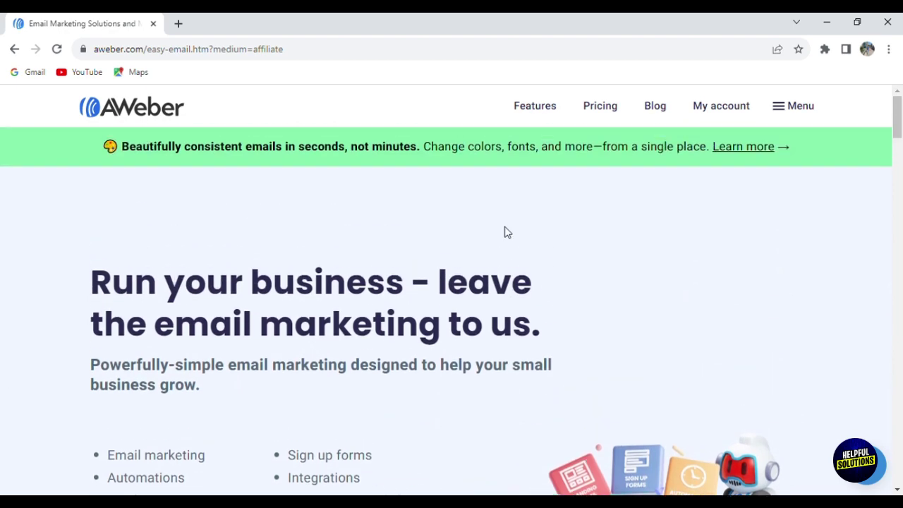
pyautogui.click(548, 113)
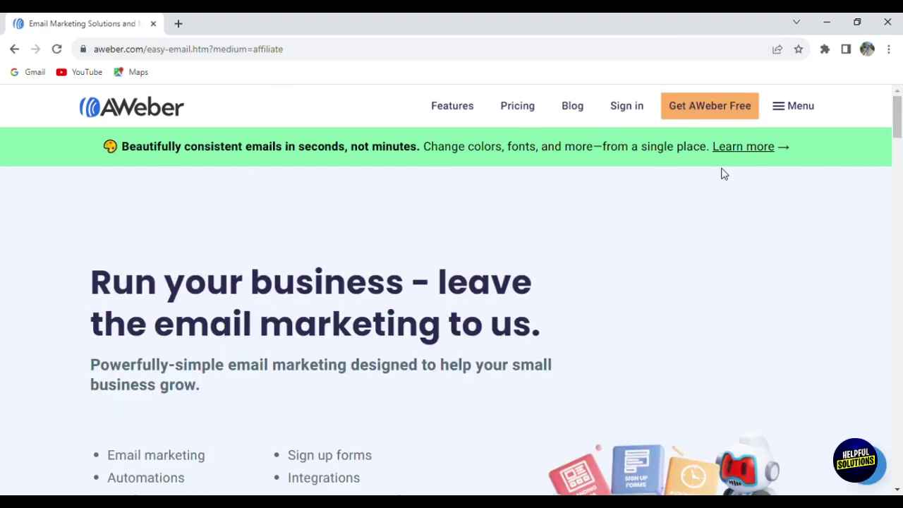
# Step: Fill in the first name, last name and e-mail on the sign-up form and submit it
pyautogui.click(702, 113)
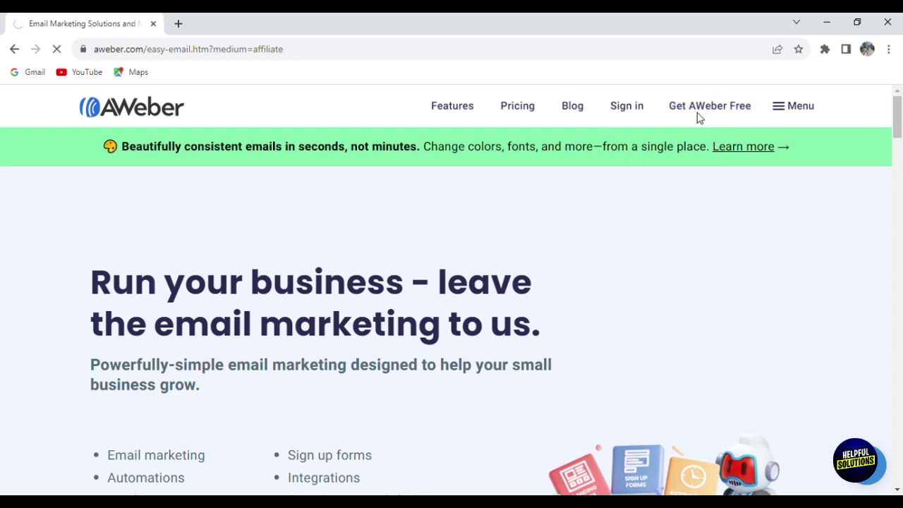
pyautogui.scroll(-1, 901, 184)
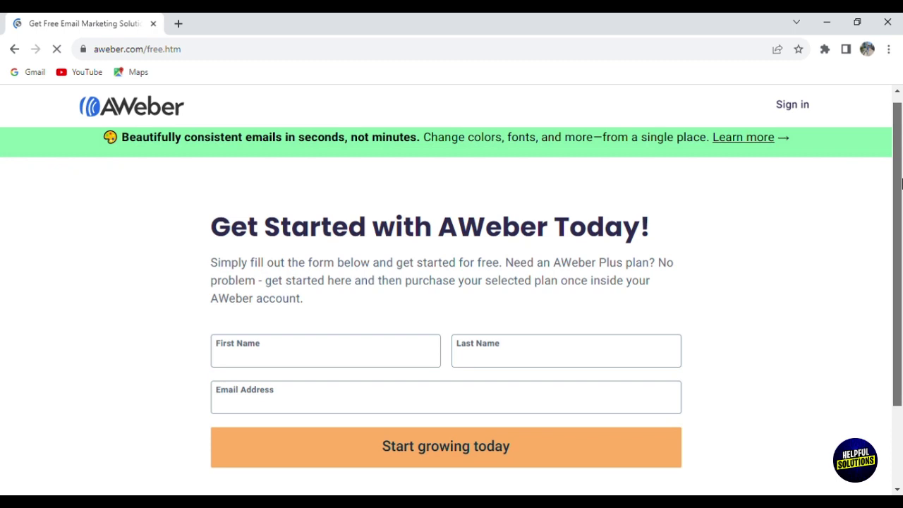
pyautogui.scroll(-2, 902, 184)
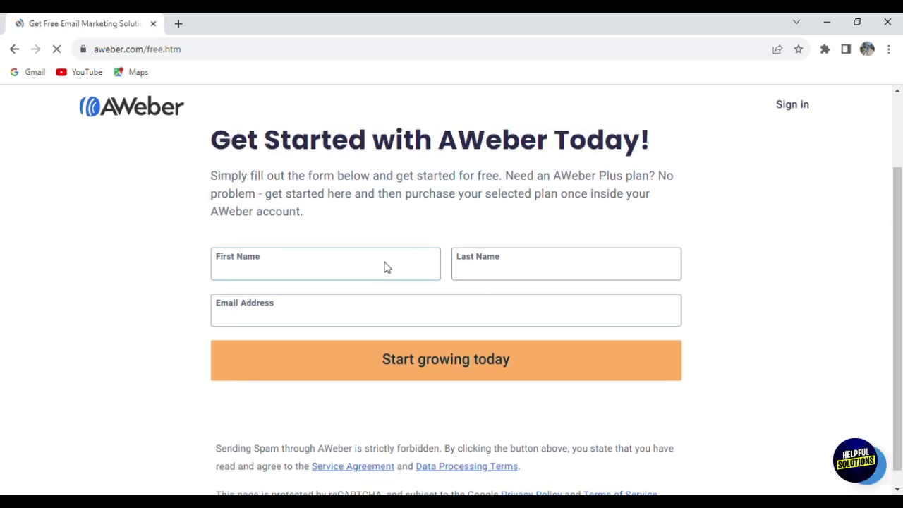
pyautogui.click(387, 268)
pyautogui.write('modey')
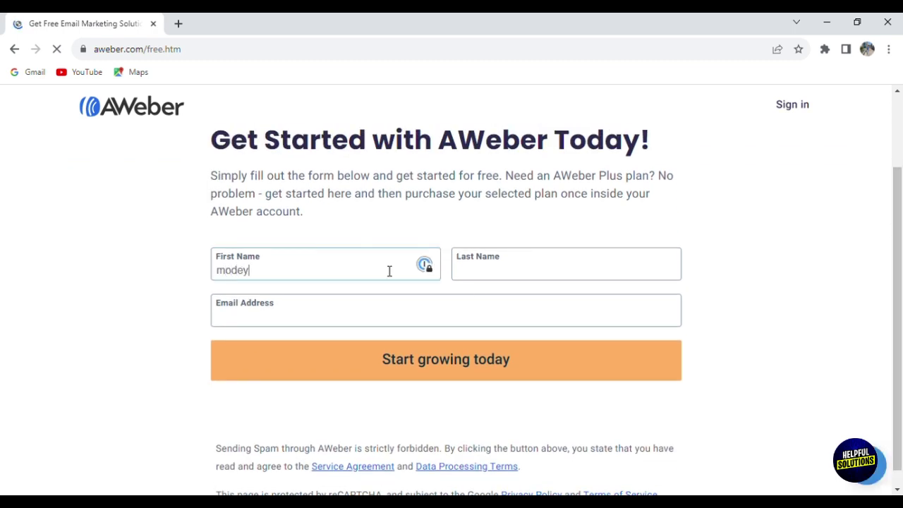
pyautogui.press('Tab')
pyautogui.write('of')
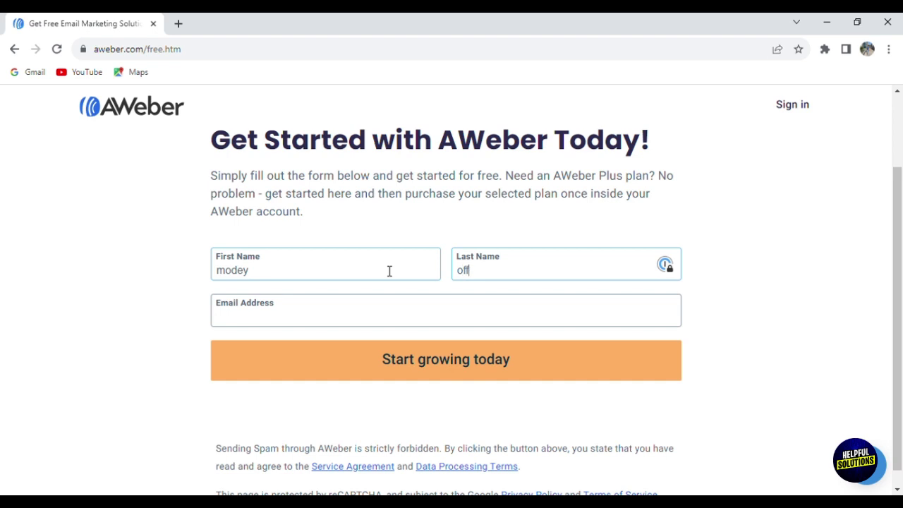
pyautogui.press('Tab')
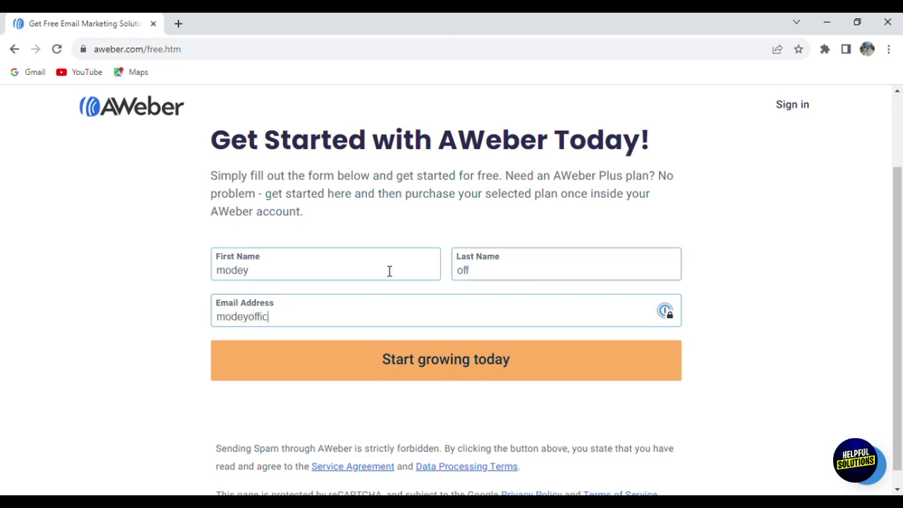
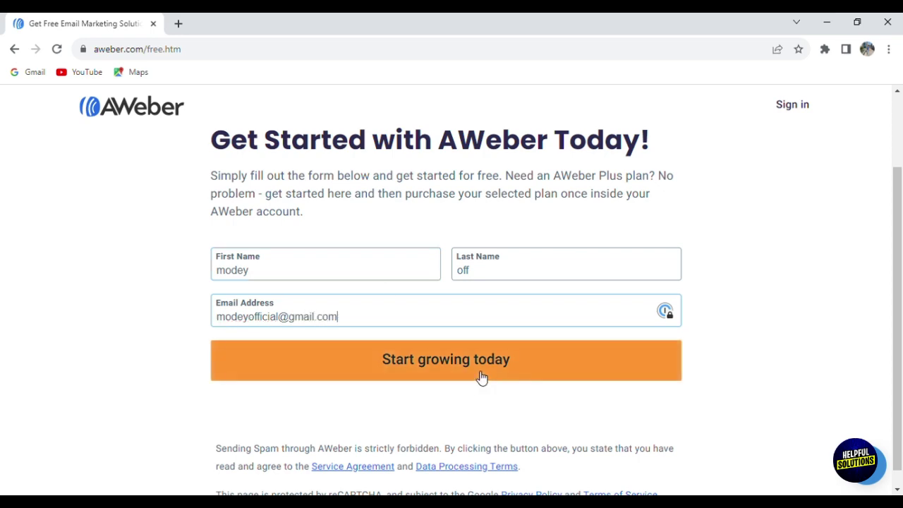
pyautogui.click(481, 377)
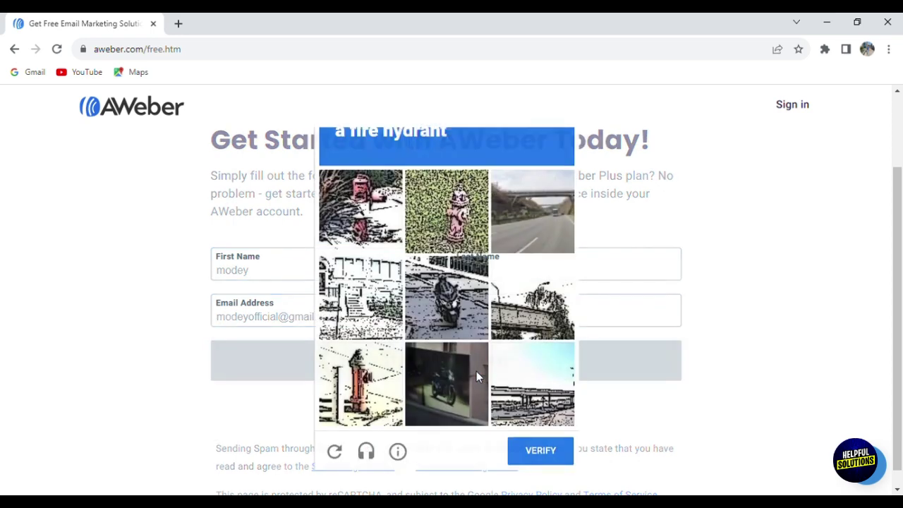
# Step: Select the fire hydrant tiles in the image check and verify
pyautogui.click(437, 215)
pyautogui.click(389, 222)
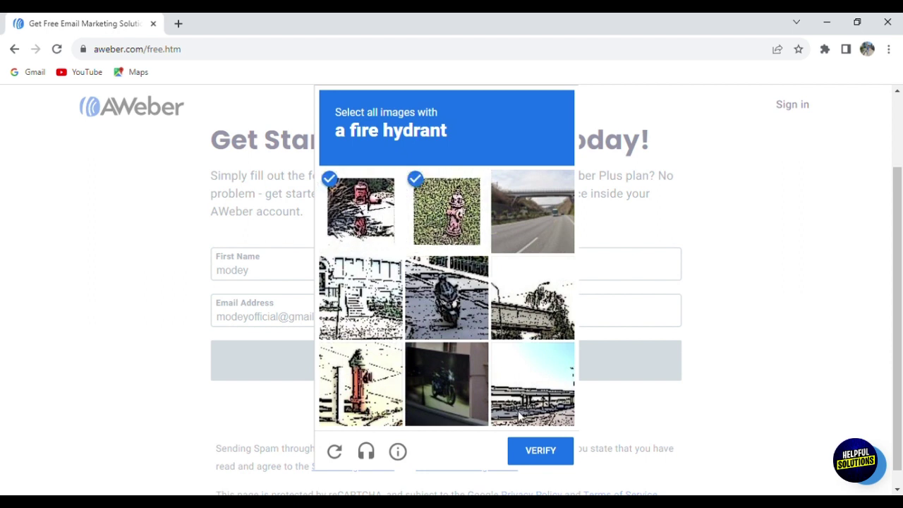
pyautogui.click(372, 381)
pyautogui.click(543, 458)
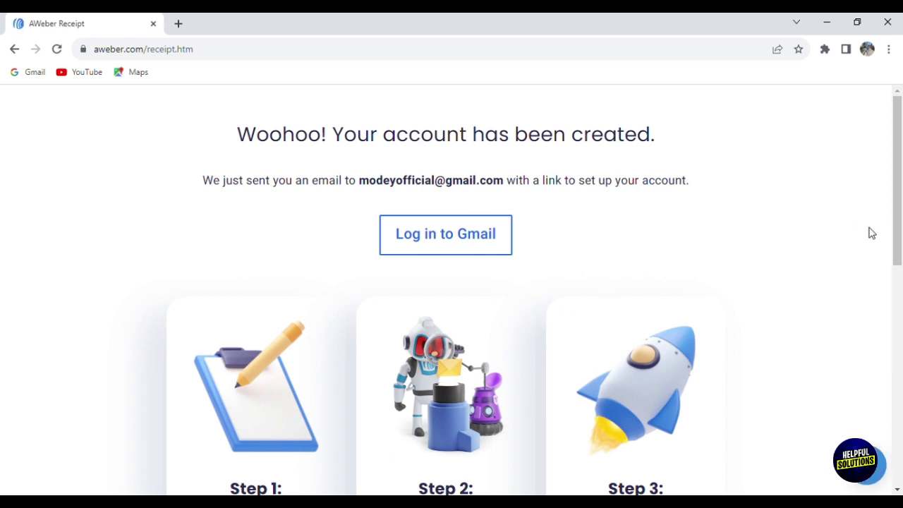
# Step: Open the 'your AWeber account is ready!' email from AWeber Communications in Gmail
pyautogui.moveTo(902, 173); pyautogui.dragTo(894, 148)
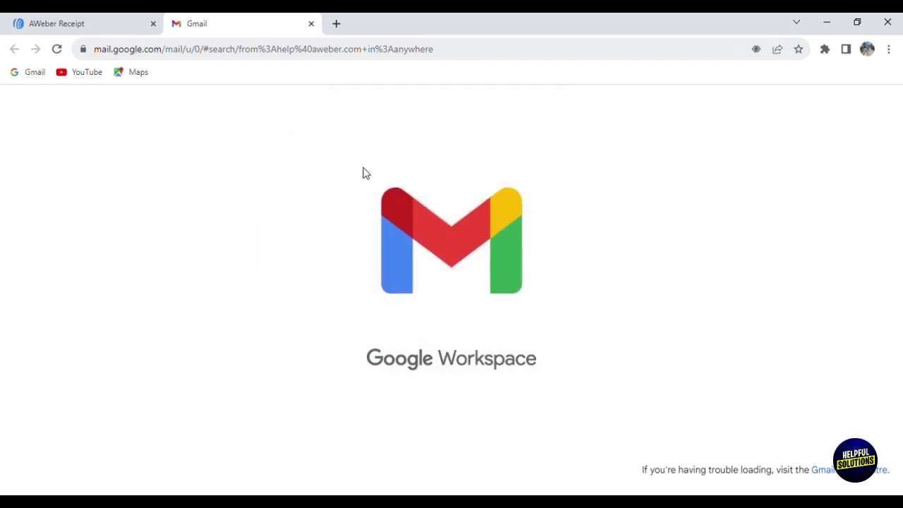
pyautogui.click(109, 22)
pyautogui.click(252, 20)
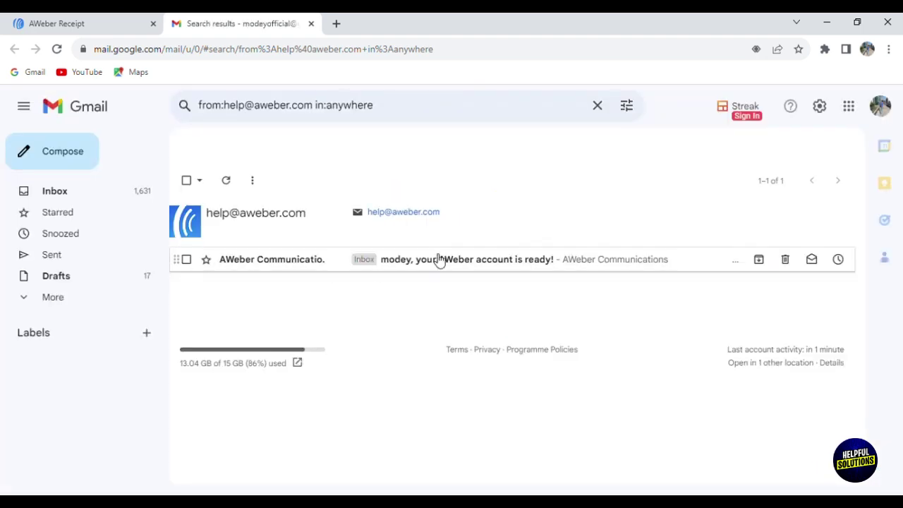
pyautogui.click(473, 259)
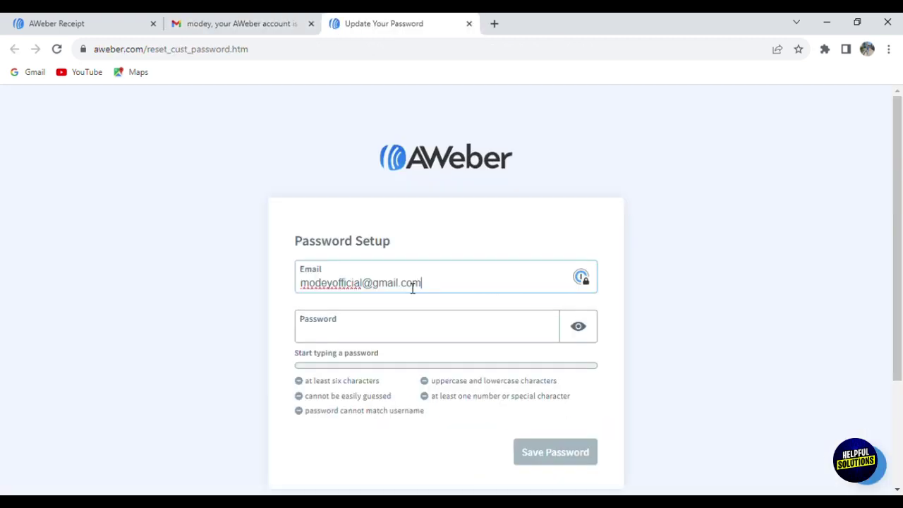
# Step: Enter the new account password in the Password Setup field
pyautogui.press('Tab')
pyautogui.write('••••••')
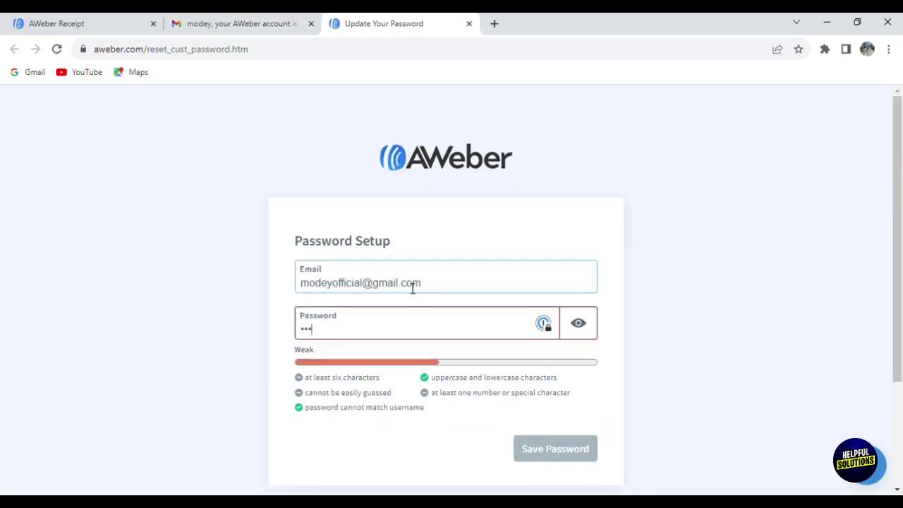
pyautogui.write('••••••••')
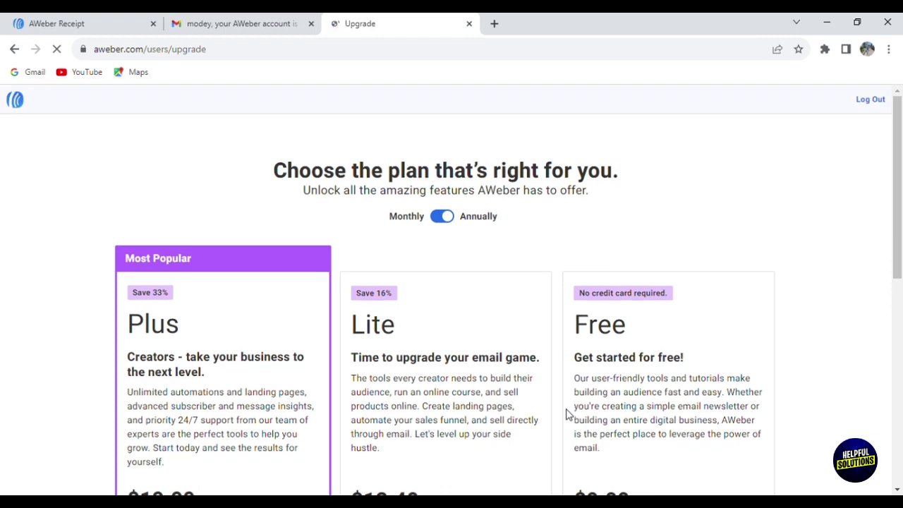
pyautogui.moveTo(900, 240); pyautogui.dragTo(900, 224)
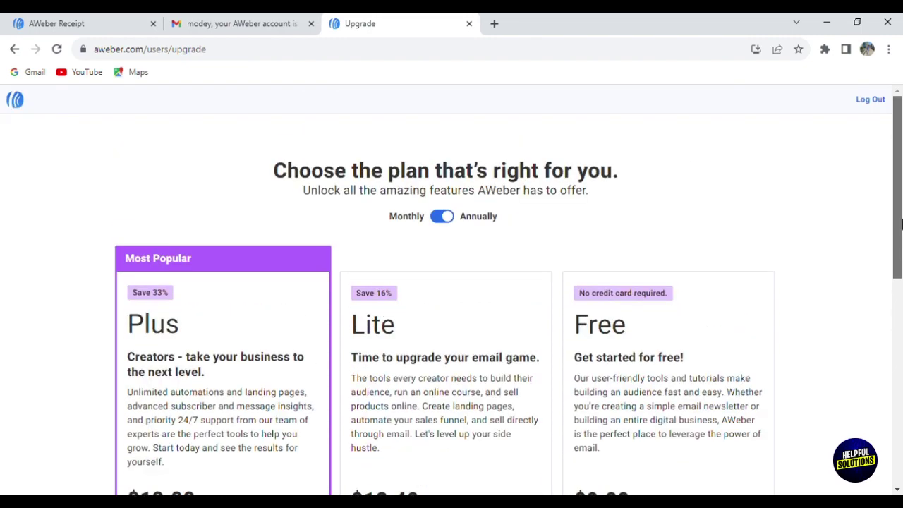
pyautogui.scroll(-2, 854, 264)
pyautogui.moveTo(900, 257); pyautogui.dragTo(901, 403)
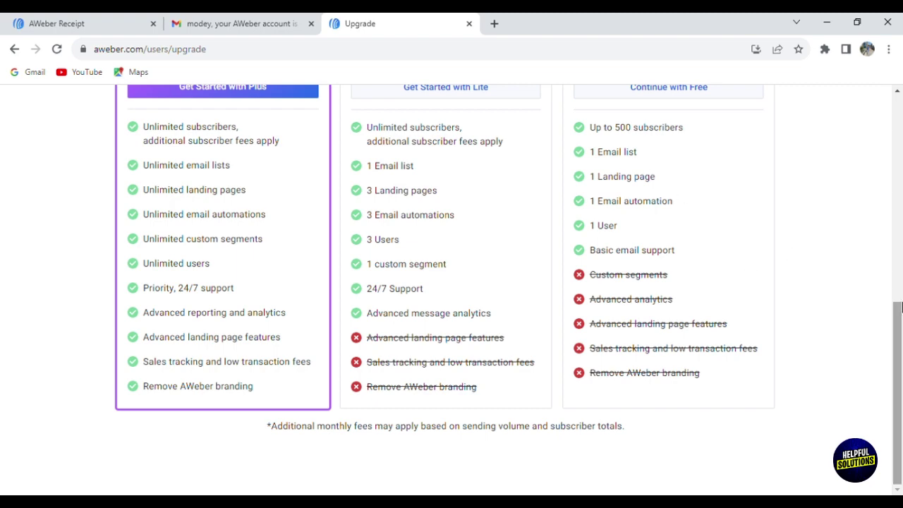
pyautogui.moveTo(897, 335); pyautogui.dragTo(900, 373)
pyautogui.moveTo(900, 372); pyautogui.dragTo(902, 405)
pyautogui.click(510, 319)
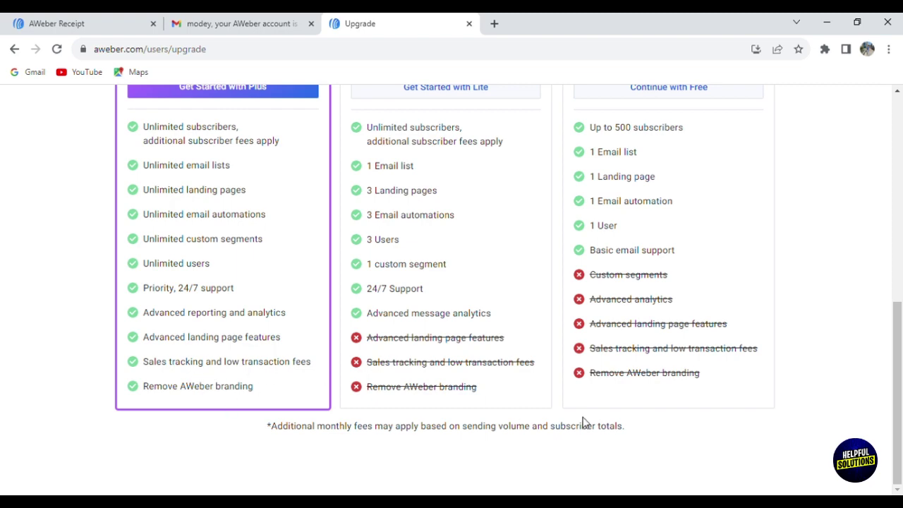
pyautogui.moveTo(899, 394); pyautogui.dragTo(900, 294)
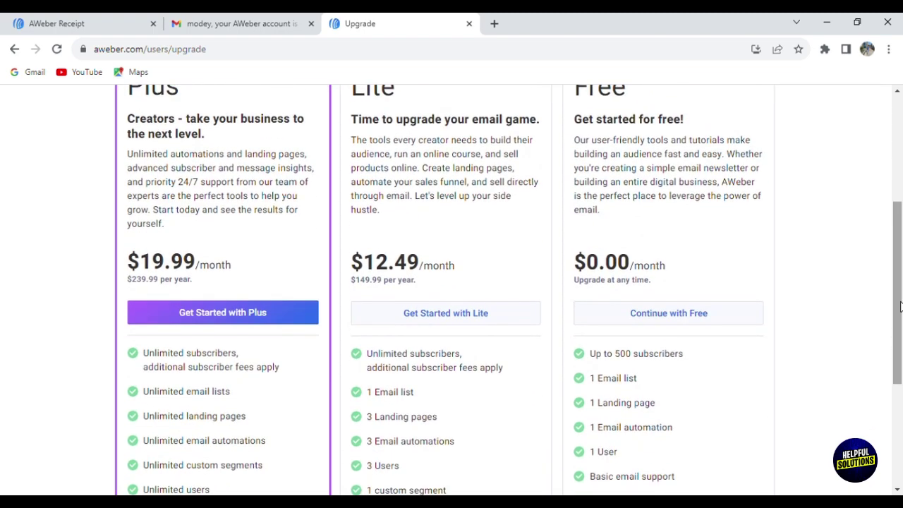
# Step: Continue with the Free plan and enter the business website address
pyautogui.click(742, 329)
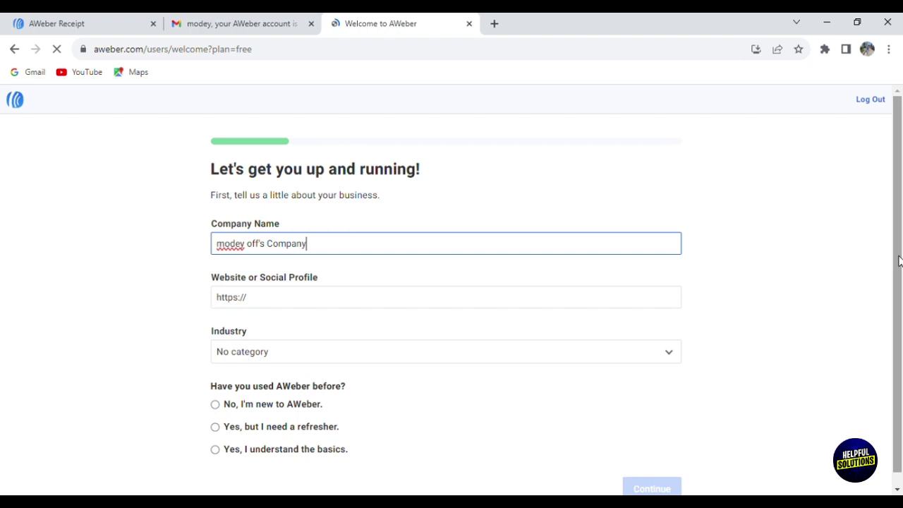
pyautogui.moveTo(902, 257); pyautogui.dragTo(901, 280)
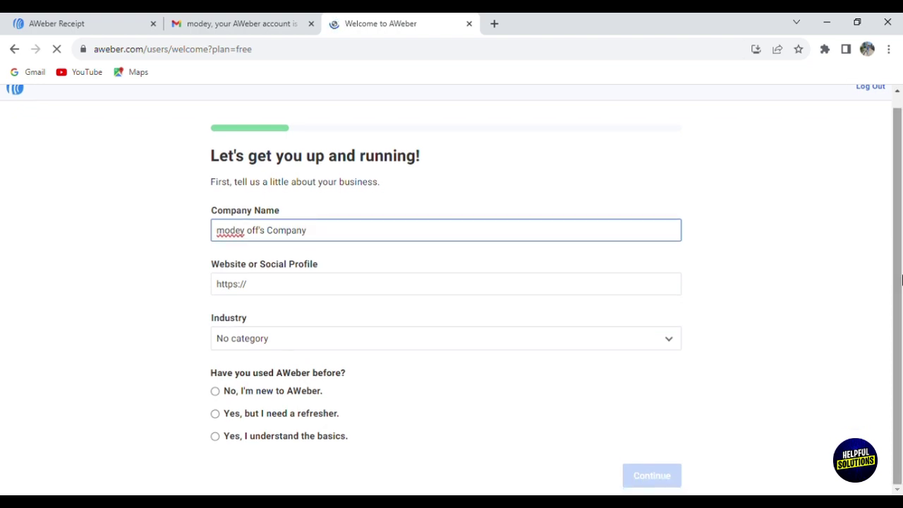
pyautogui.click(469, 287)
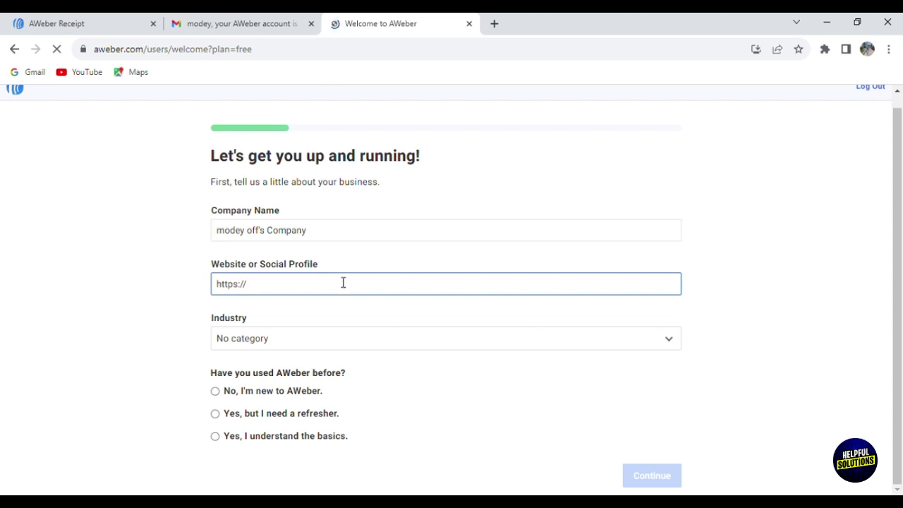
pyautogui.write('modey.com')
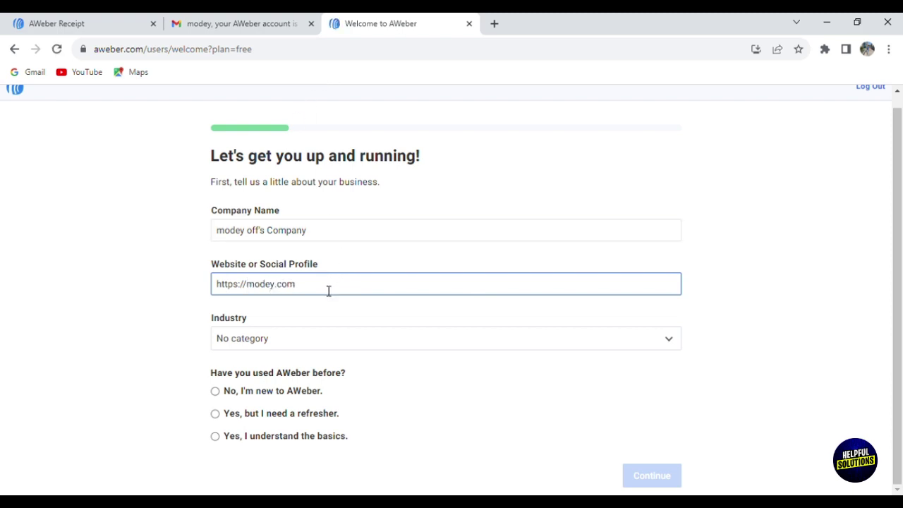
# Step: Set the industry to Arts/Music, mark the account as new to AWeber, and continue
pyautogui.click(300, 339)
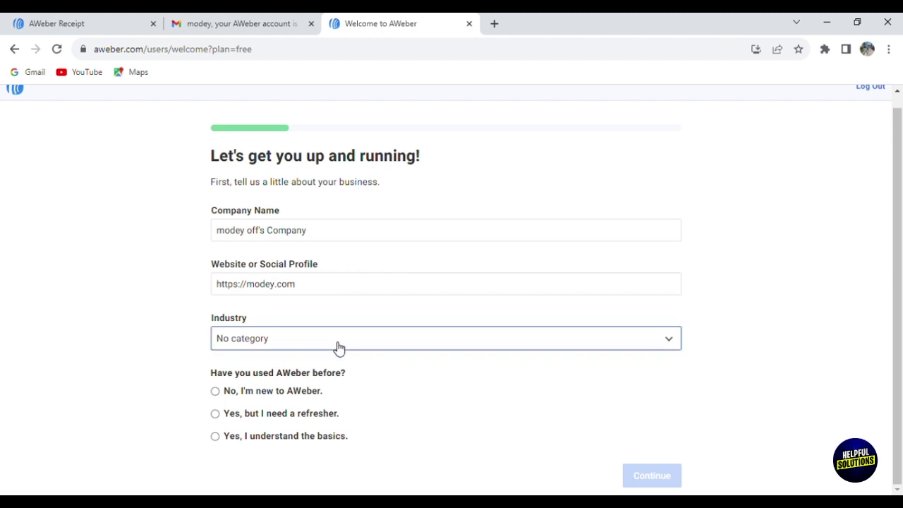
pyautogui.click(338, 347)
pyautogui.click(353, 270)
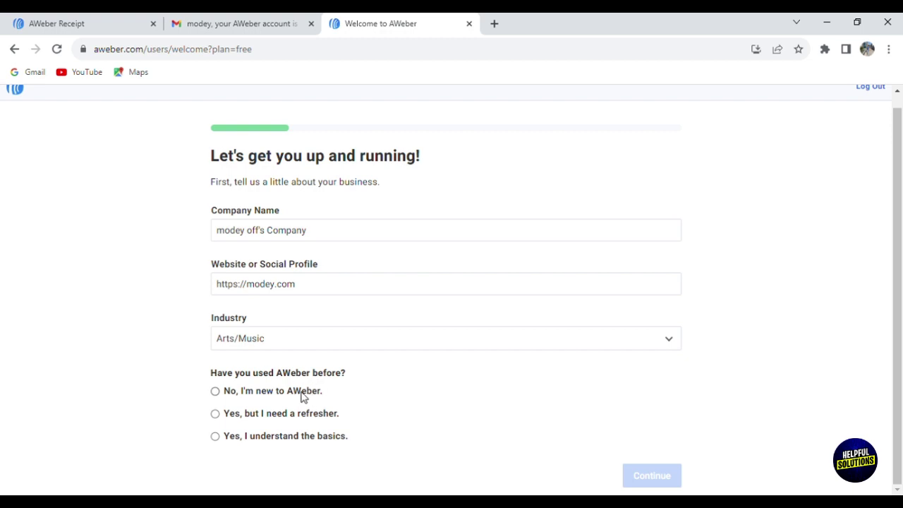
pyautogui.click(299, 393)
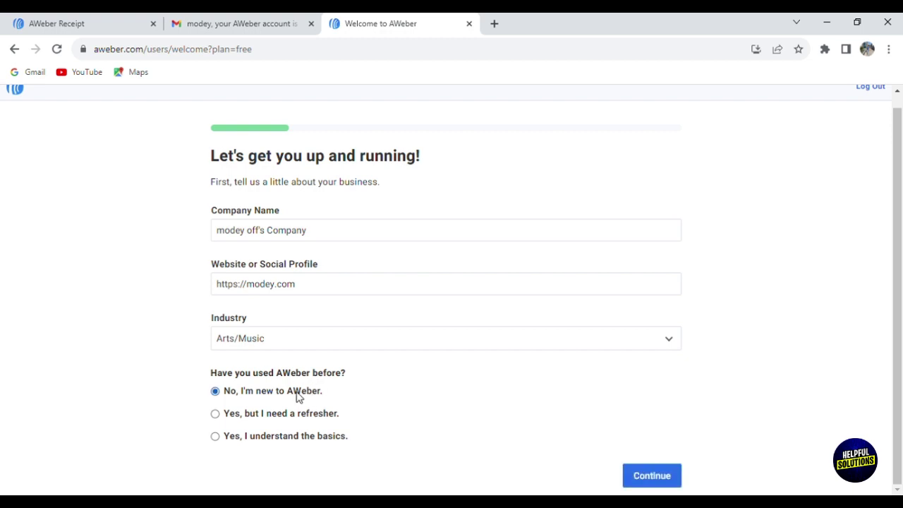
pyautogui.click(664, 477)
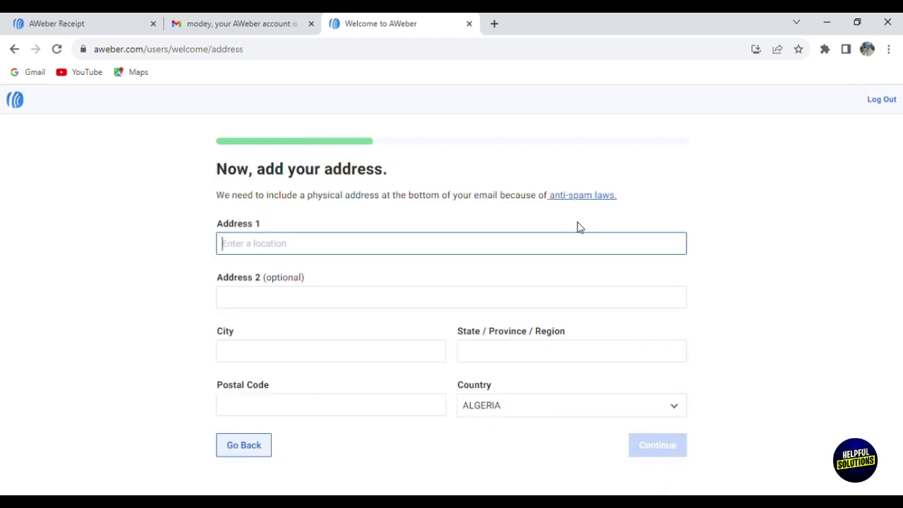
# Step: Fill in the Address 1 and City fields of the business address
pyautogui.write('harach')
pyautogui.press('Tab')
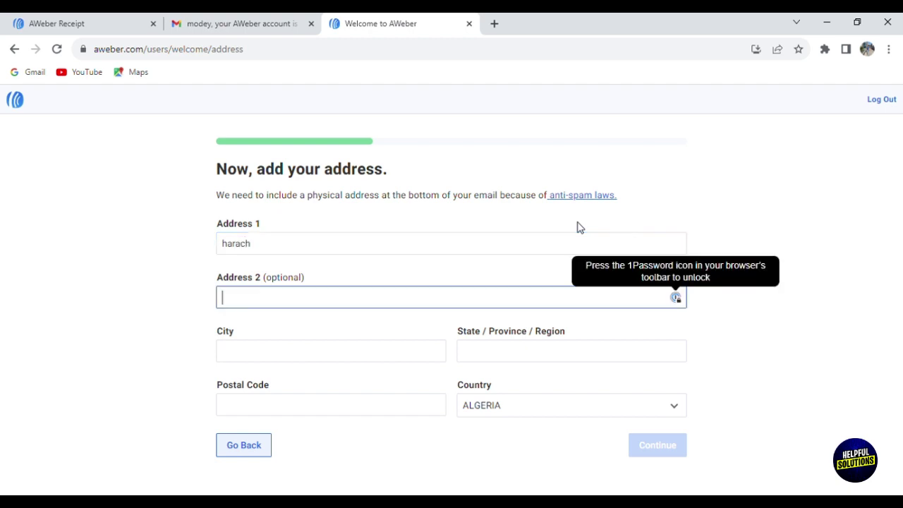
pyautogui.press('Tab')
pyautogui.write('al')
pyautogui.press('Tab')
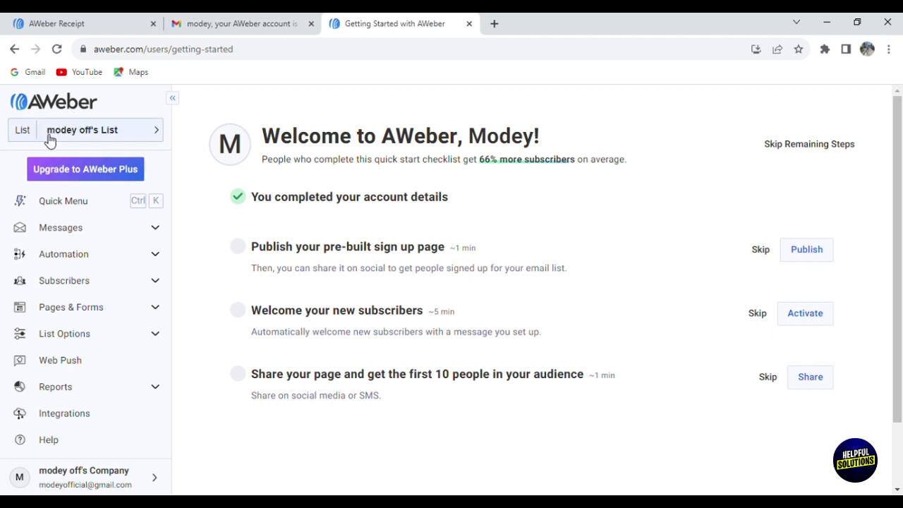
# Step: Open and close the List selector, then expand Messages in the sidebar
pyautogui.click(88, 133)
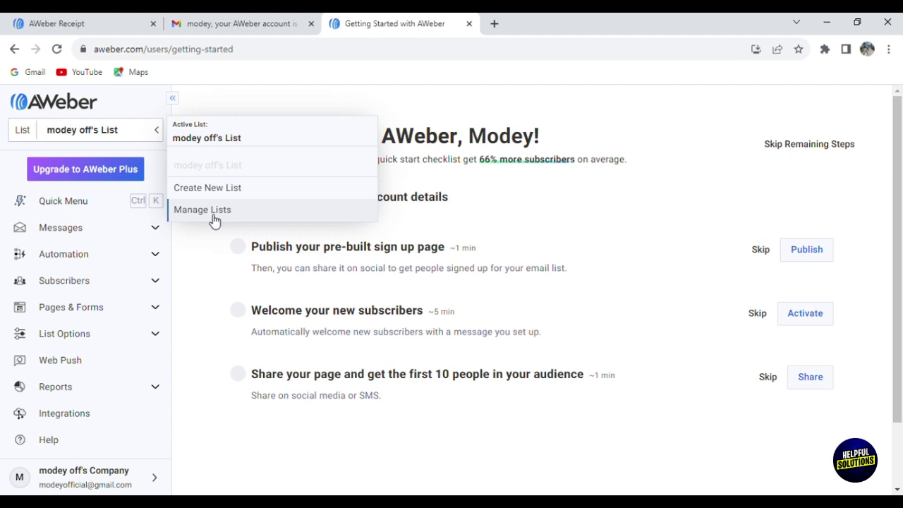
pyautogui.click(10, 151)
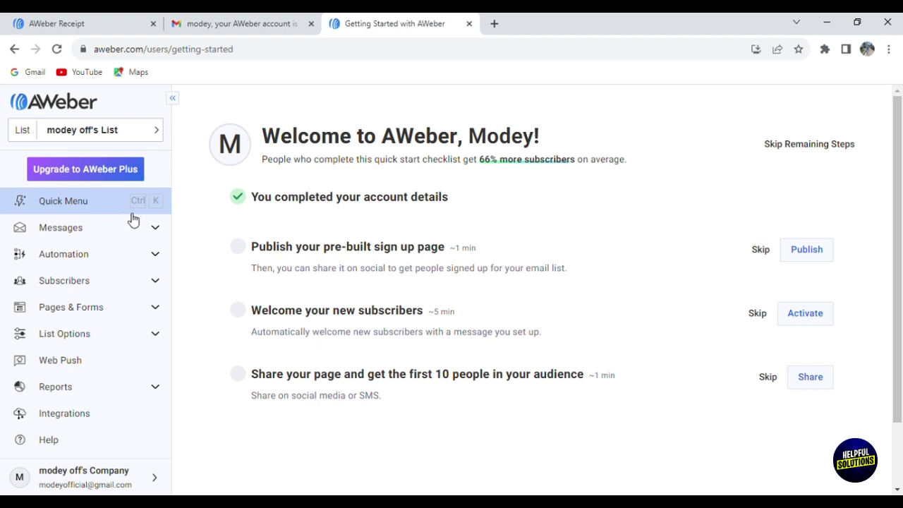
pyautogui.click(154, 240)
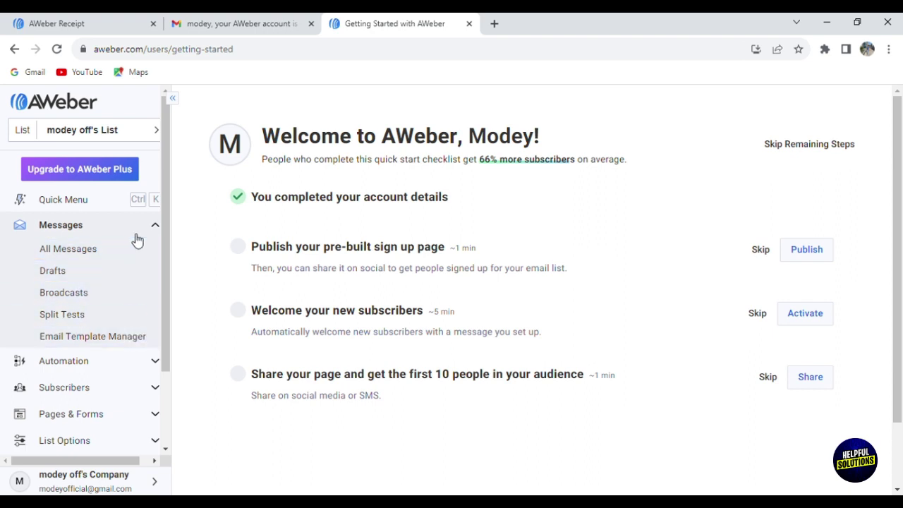
# Step: Open the Automation Campaigns page showing the Template: Welcome Campaign draft
pyautogui.click(122, 205)
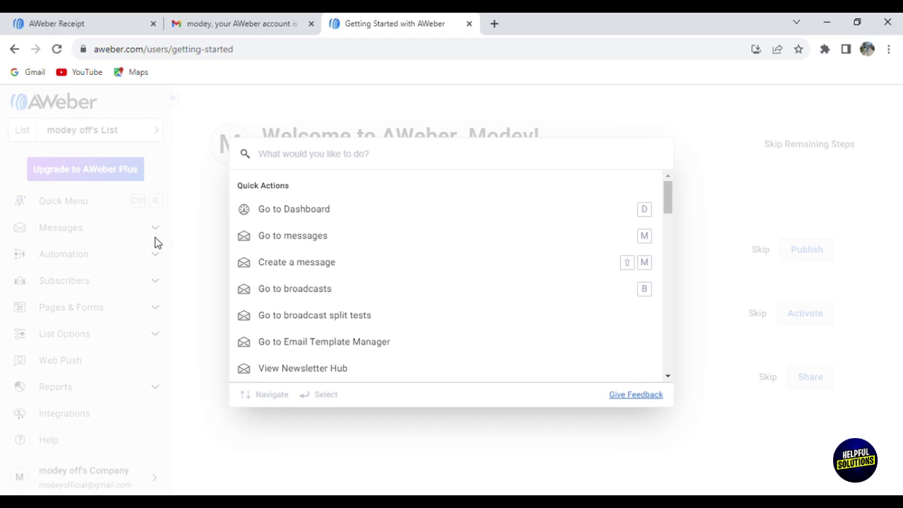
pyautogui.click(157, 243)
pyautogui.click(82, 261)
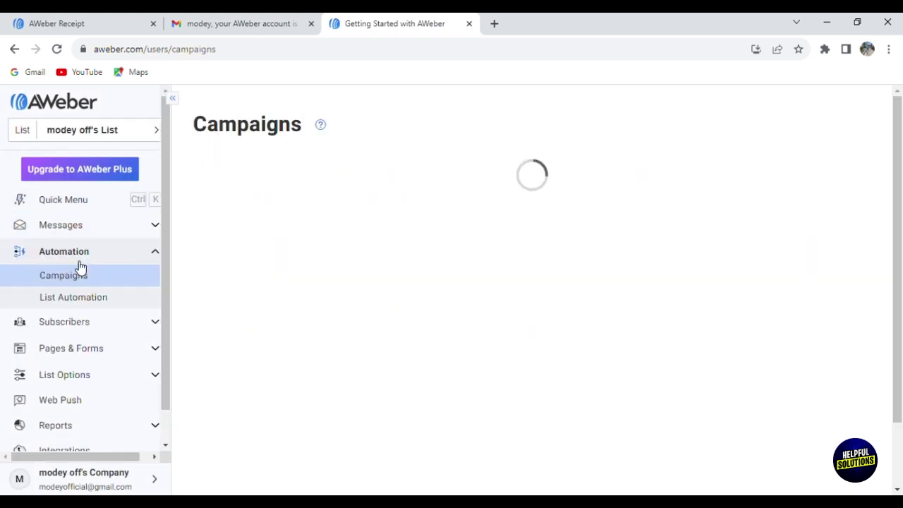
pyautogui.click(157, 254)
# Step: Expand and collapse the Subscribers, Pages & Forms, List Options and Reports sidebar sections
pyautogui.click(158, 282)
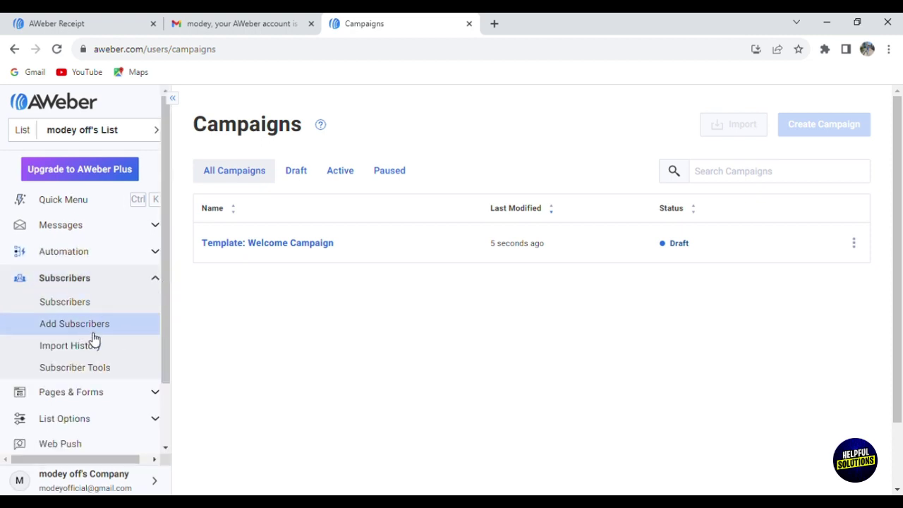
pyautogui.click(158, 278)
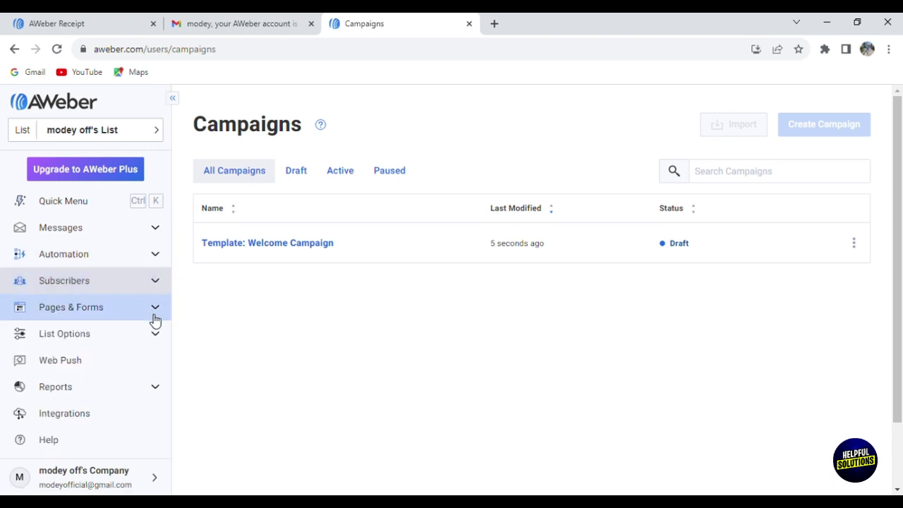
pyautogui.click(155, 310)
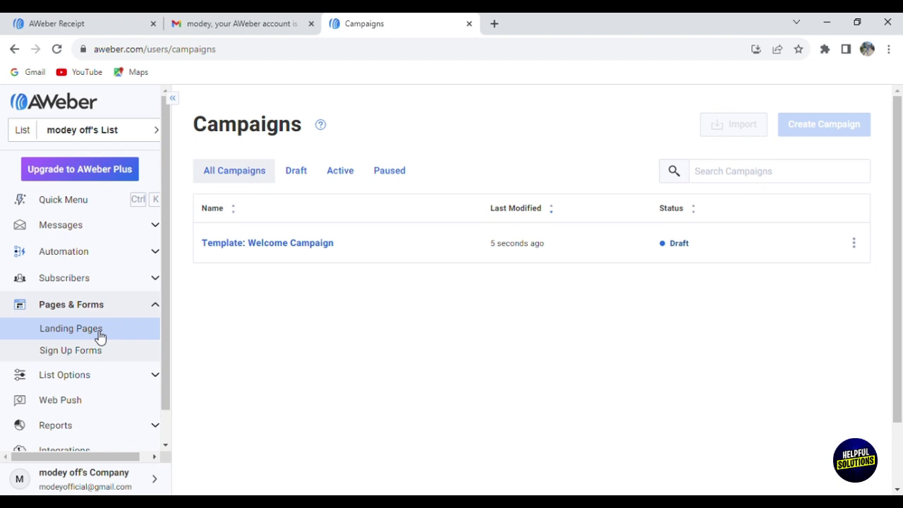
pyautogui.click(157, 308)
pyautogui.click(156, 343)
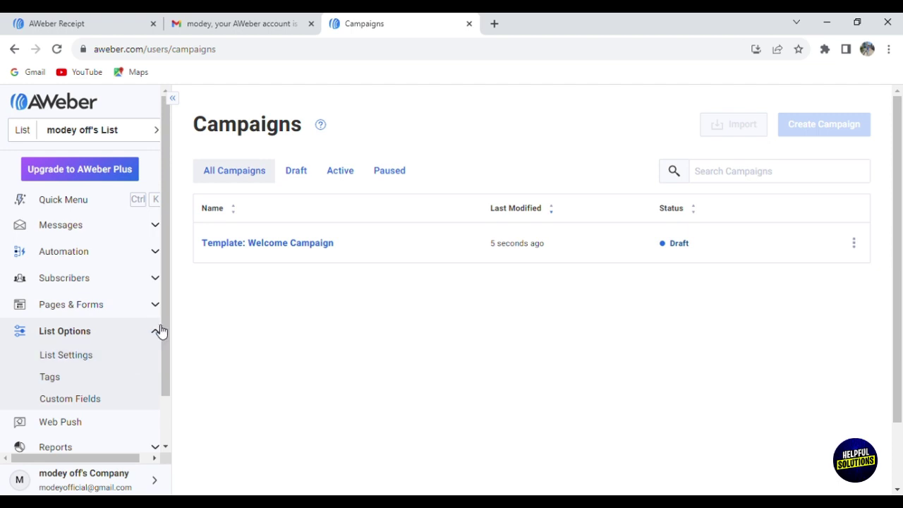
pyautogui.click(162, 331)
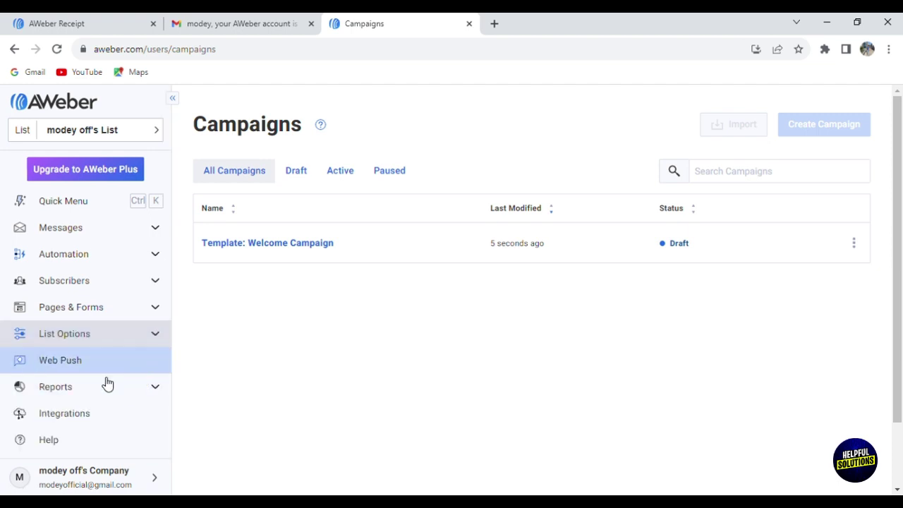
pyautogui.click(155, 387)
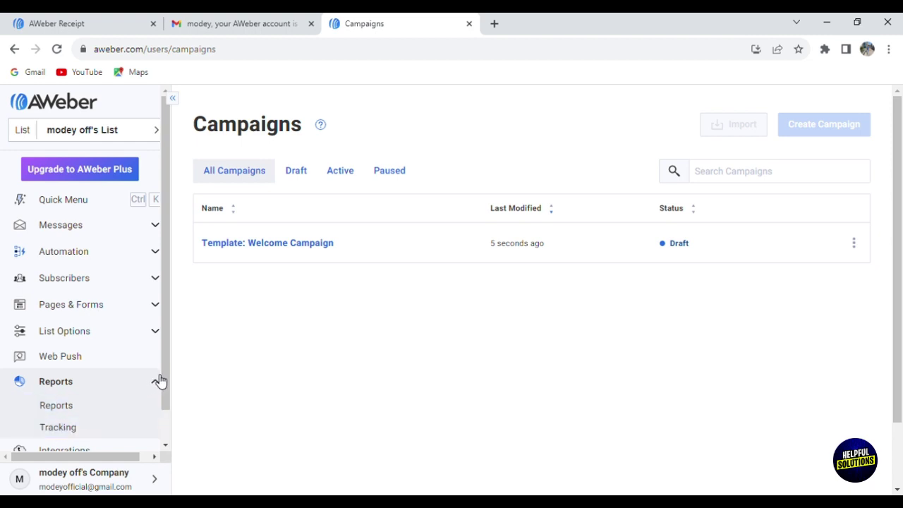
pyautogui.click(158, 381)
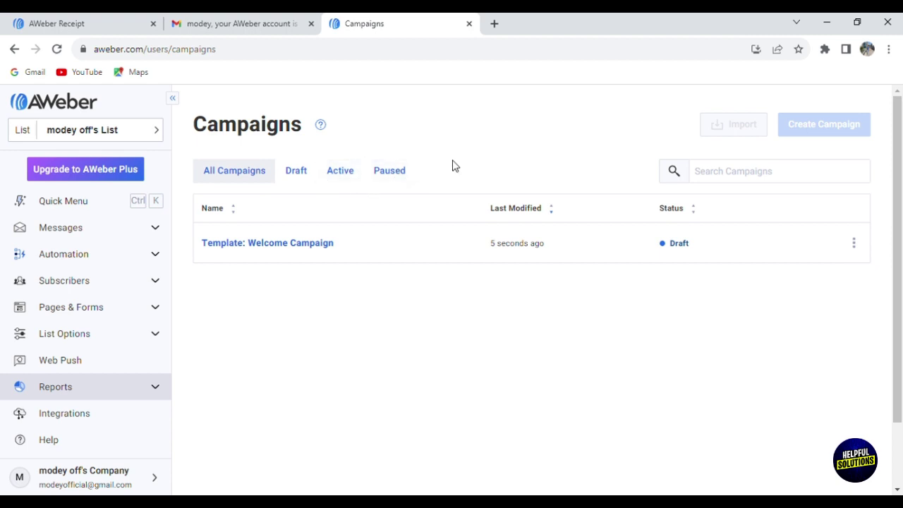
# Step: Return to the Dashboard via Quick Menu and start publishing the sign up page
pyautogui.click(85, 204)
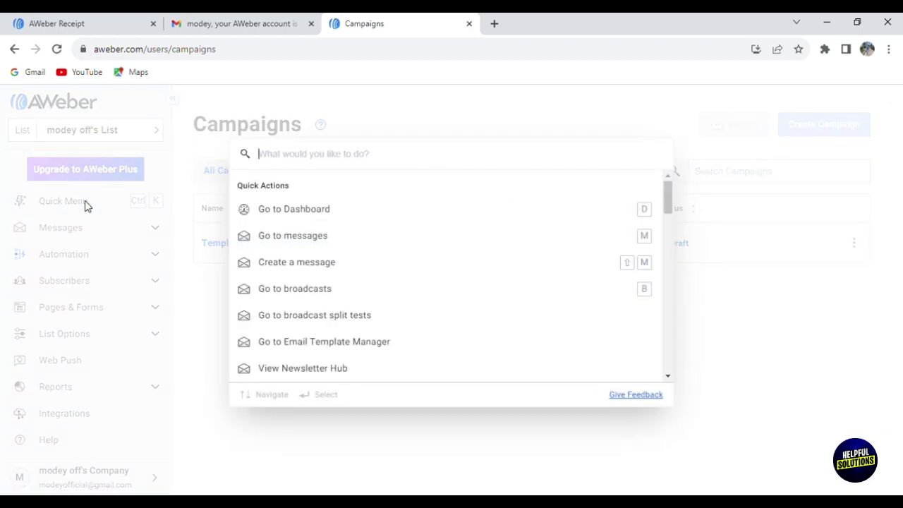
pyautogui.click(372, 219)
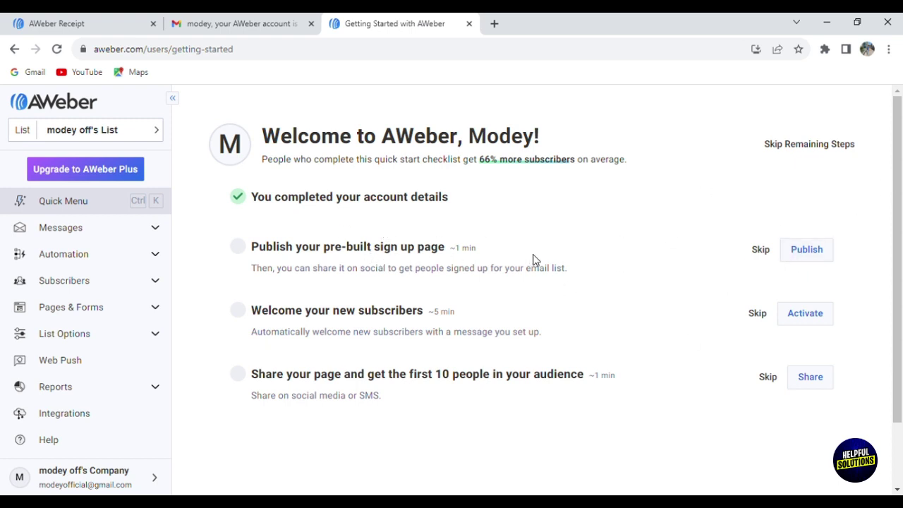
pyautogui.click(808, 253)
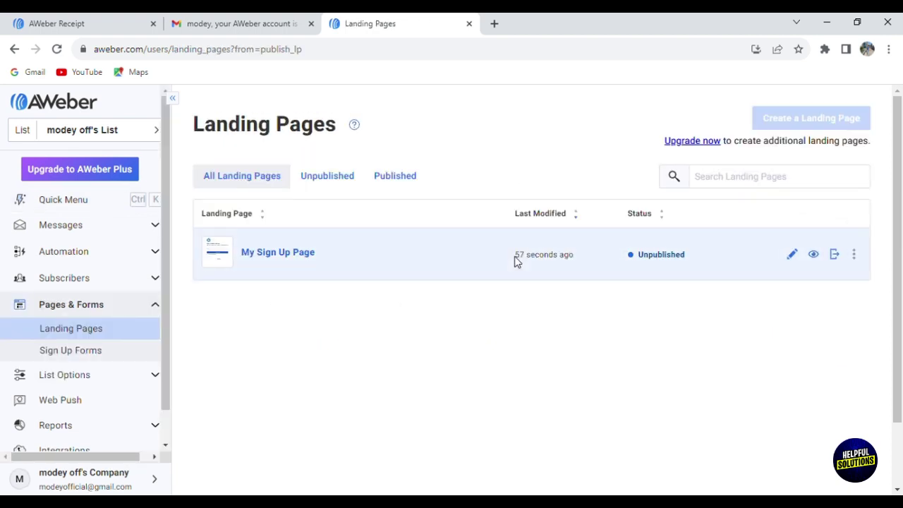
# Step: Open My Sign Up Page in the editor and preview it
pyautogui.click(791, 255)
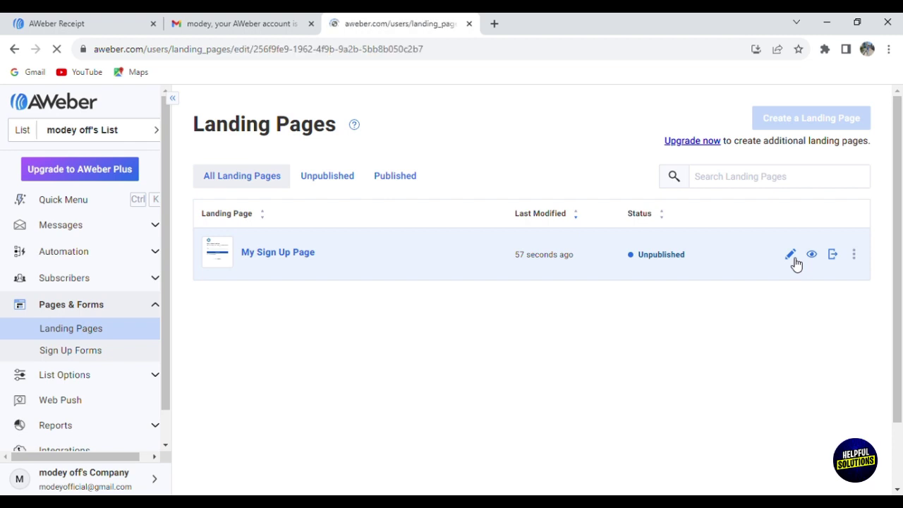
pyautogui.moveTo(74, 303); pyautogui.dragTo(81, 362)
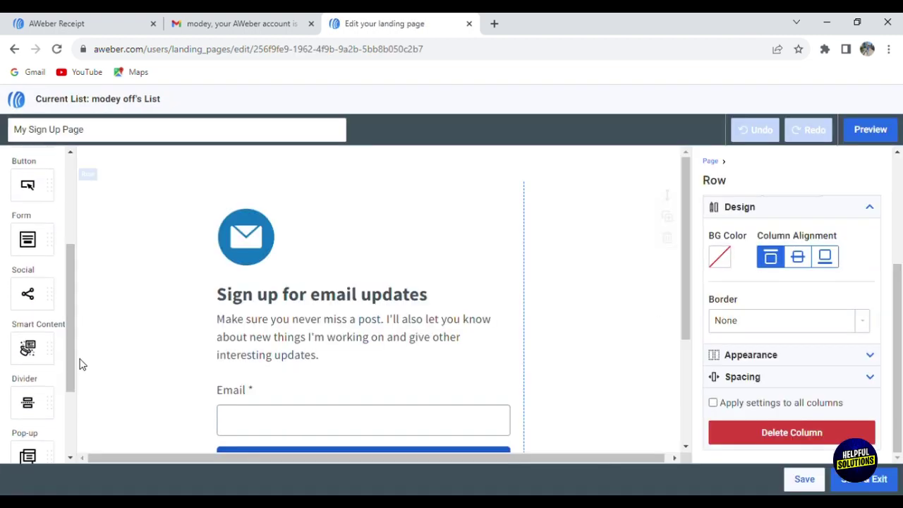
pyautogui.click(871, 130)
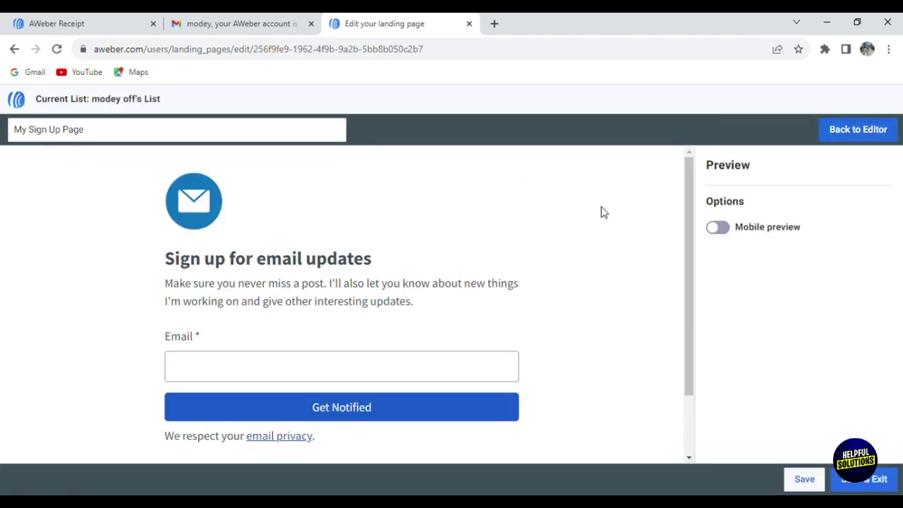
pyautogui.moveTo(690, 292); pyautogui.dragTo(698, 232)
# Step: Switch between preview and editor, then scroll through the canvas and side panels
pyautogui.click(859, 132)
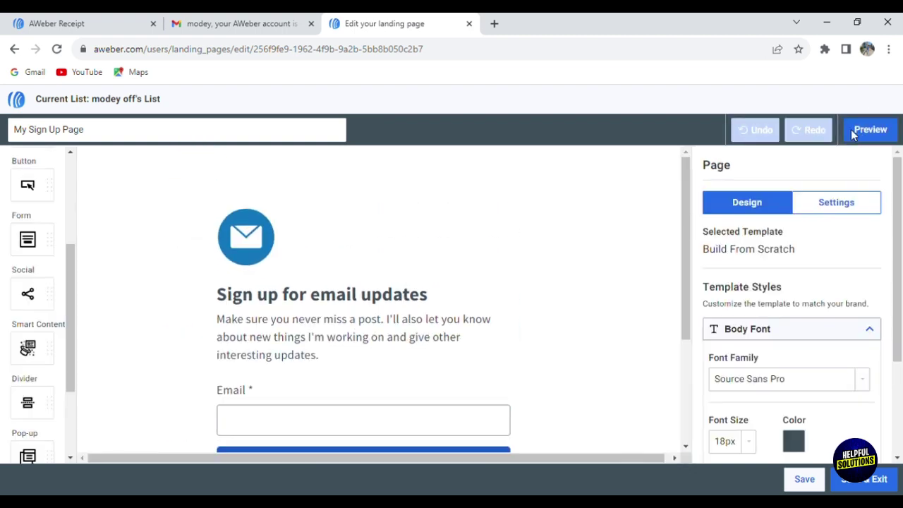
pyautogui.click(857, 133)
pyautogui.click(858, 133)
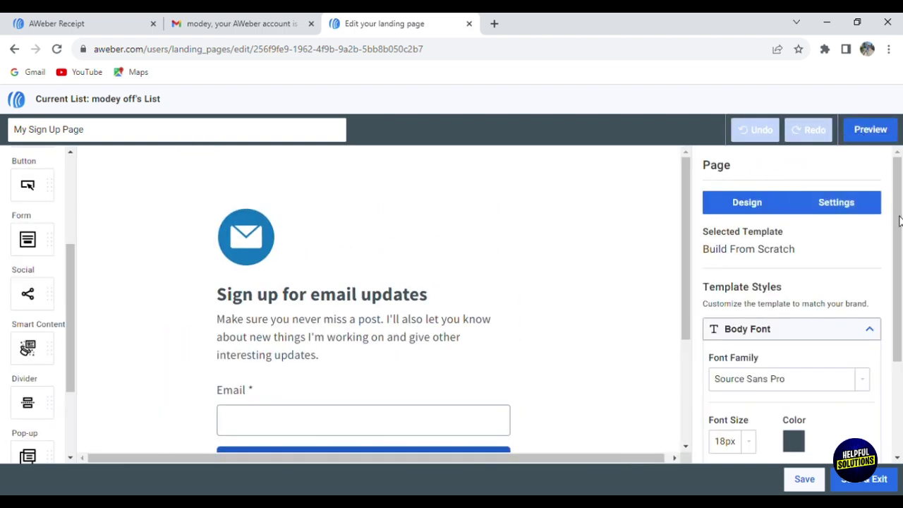
pyautogui.moveTo(901, 221); pyautogui.dragTo(901, 365)
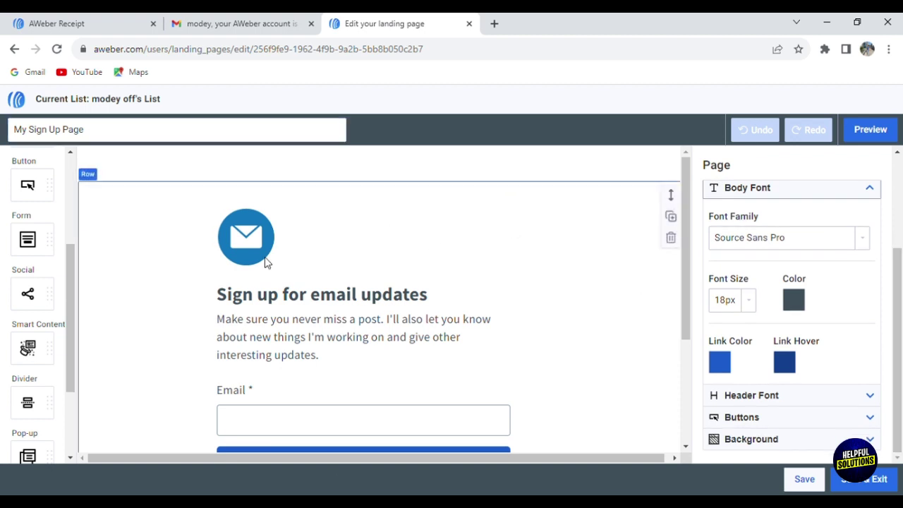
pyautogui.moveTo(687, 262); pyautogui.dragTo(704, 402)
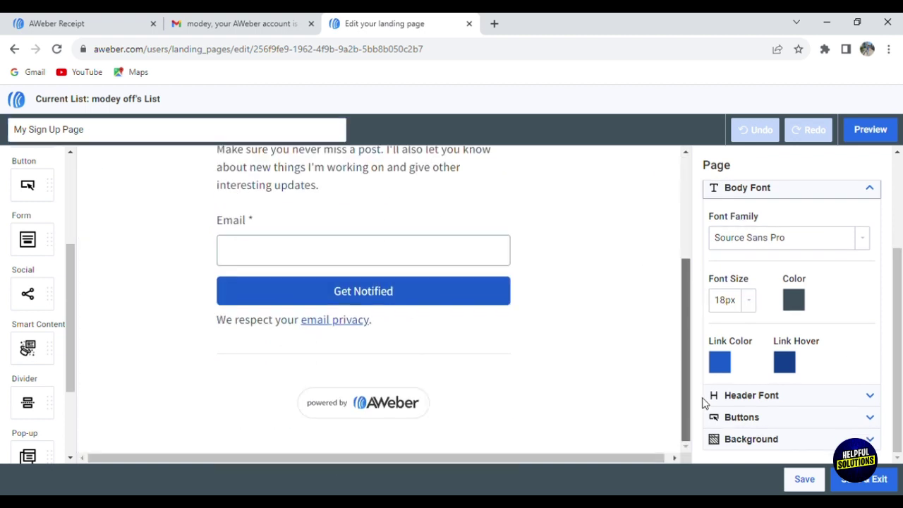
pyautogui.moveTo(71, 345); pyautogui.dragTo(83, 442)
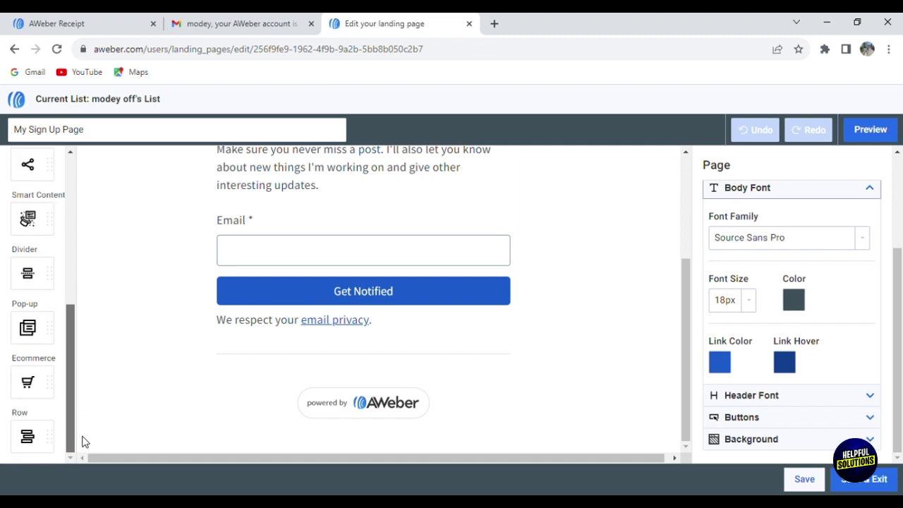
pyautogui.moveTo(901, 409); pyautogui.dragTo(890, 224)
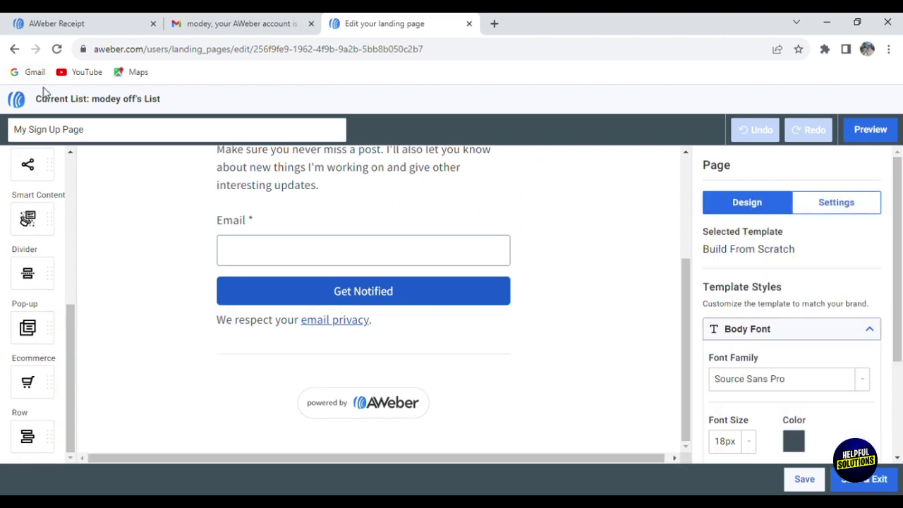
# Step: Publish My Sign Up Page from the Landing Pages list and close the 'page is live' confirmation
pyautogui.click(15, 50)
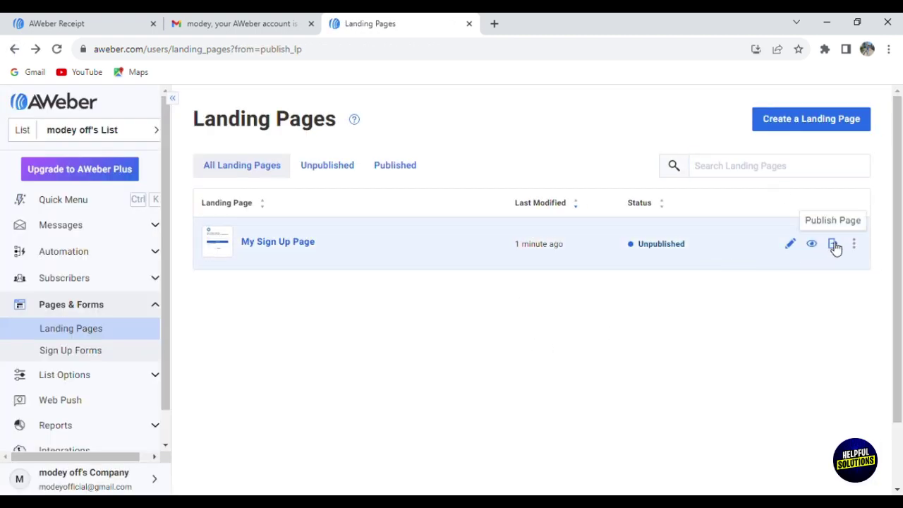
pyautogui.click(833, 244)
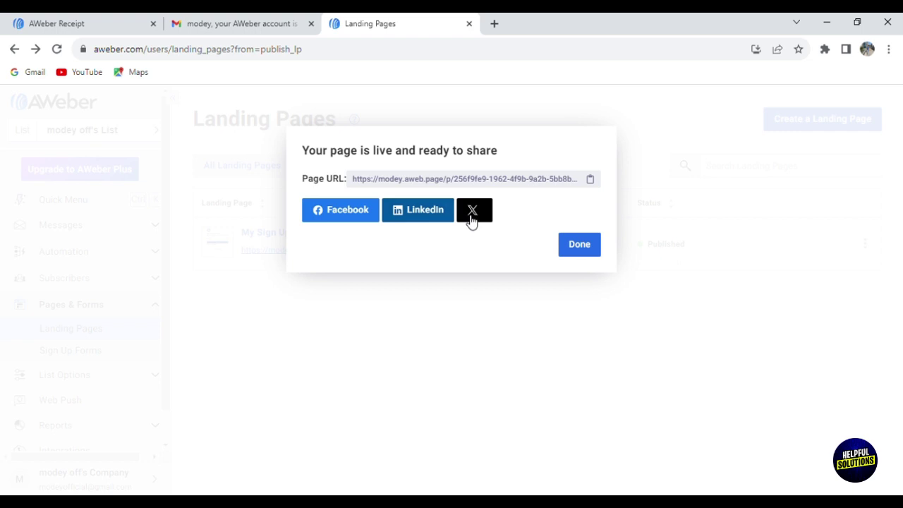
pyautogui.click(579, 244)
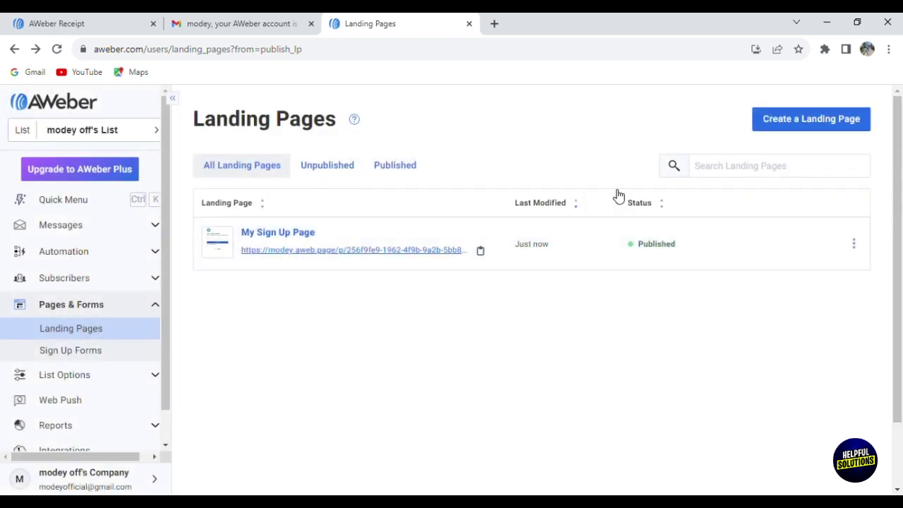
# Step: Create a new message, replace its sample body with 'jfjfeppoe', and add a video block below it
pyautogui.click(103, 205)
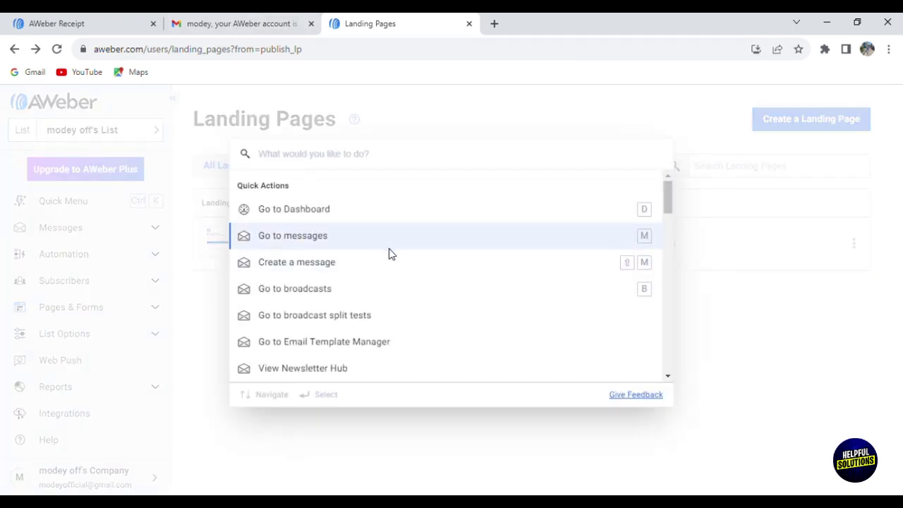
pyautogui.click(423, 265)
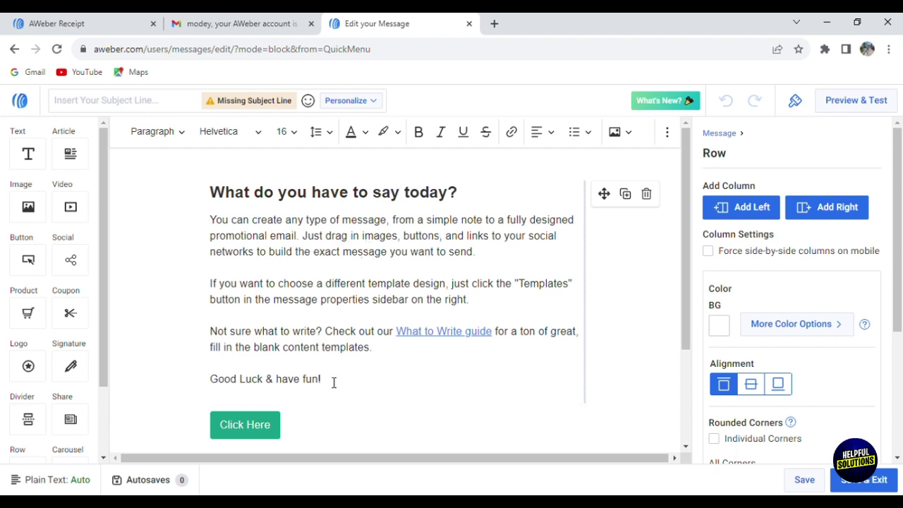
pyautogui.moveTo(335, 386); pyautogui.dragTo(212, 220)
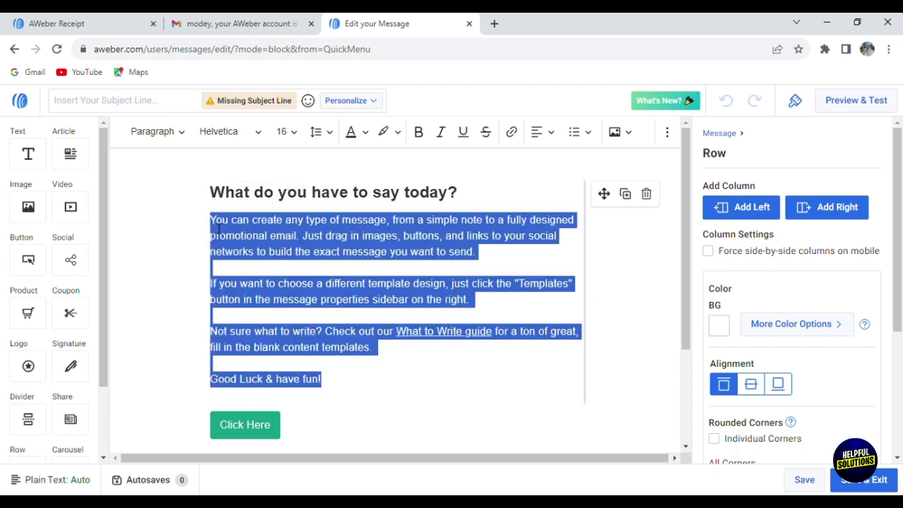
pyautogui.press('BackSpace')
pyautogui.write('ifeppoe')
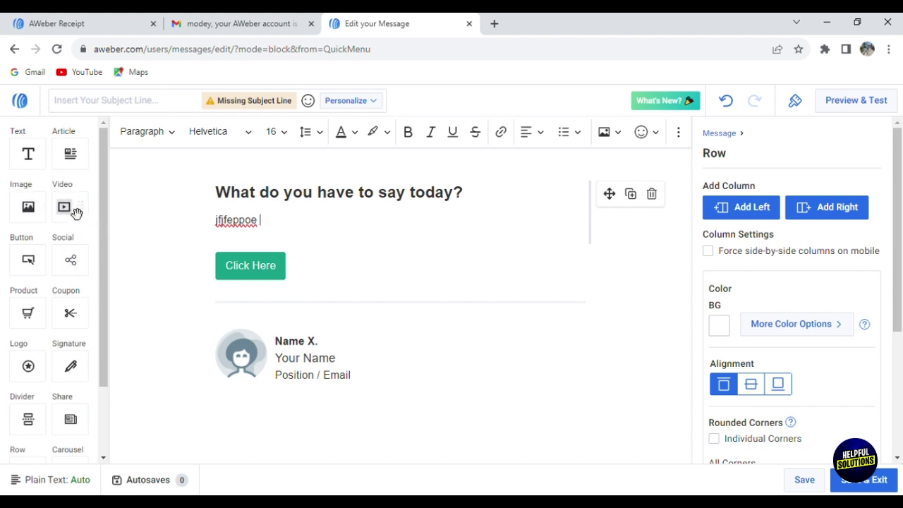
pyautogui.moveTo(76, 216); pyautogui.dragTo(498, 265)
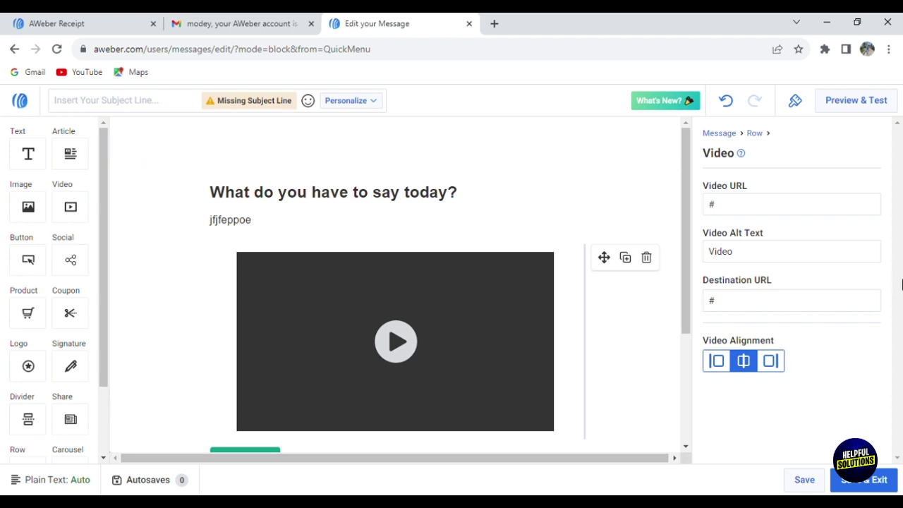
pyautogui.click(765, 201)
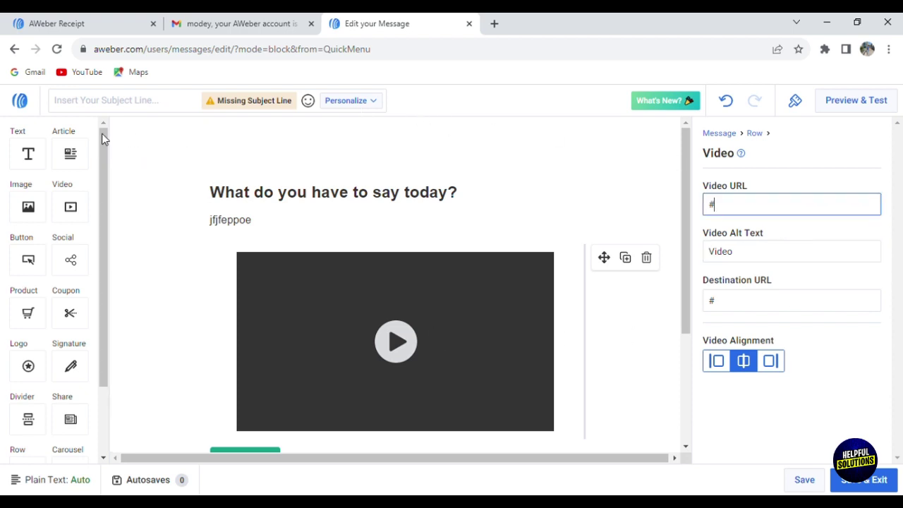
# Step: Return to Messages, dismiss the 'New' announcement, and check the Create a Message editor options
pyautogui.click(17, 102)
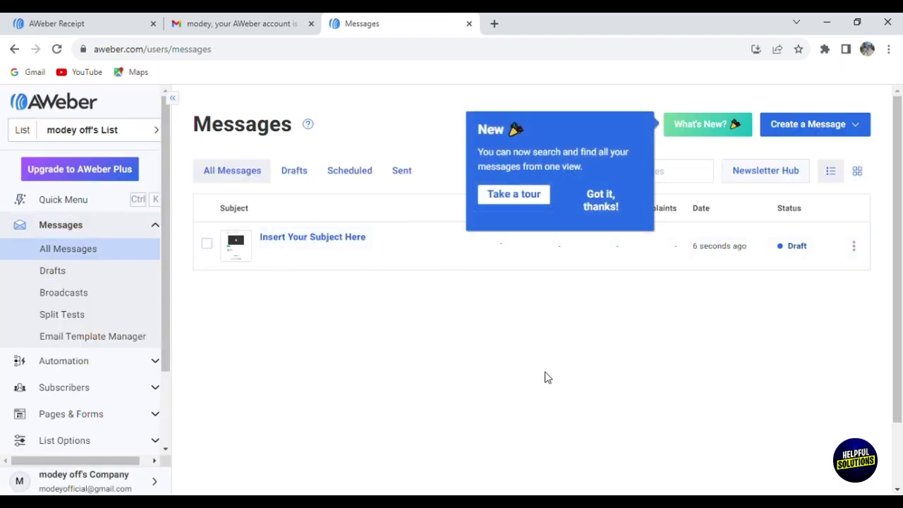
pyautogui.click(600, 205)
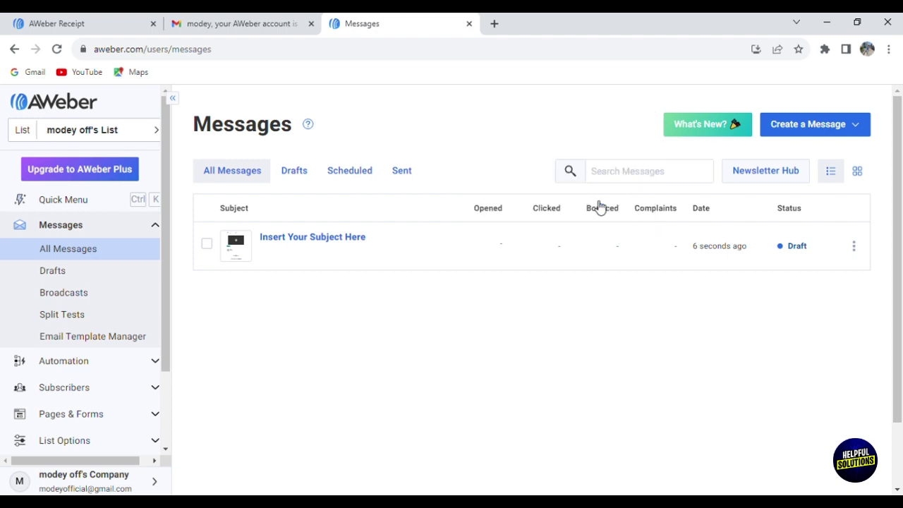
pyautogui.click(870, 125)
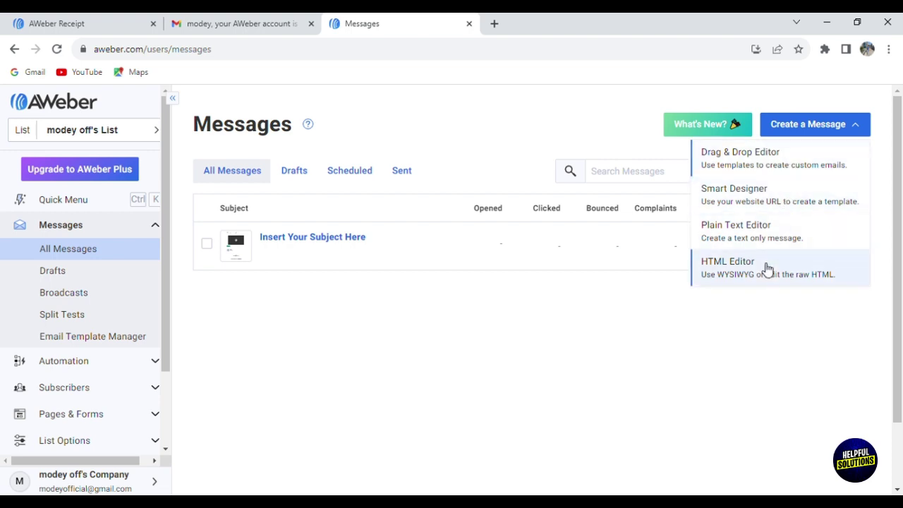
pyautogui.click(494, 359)
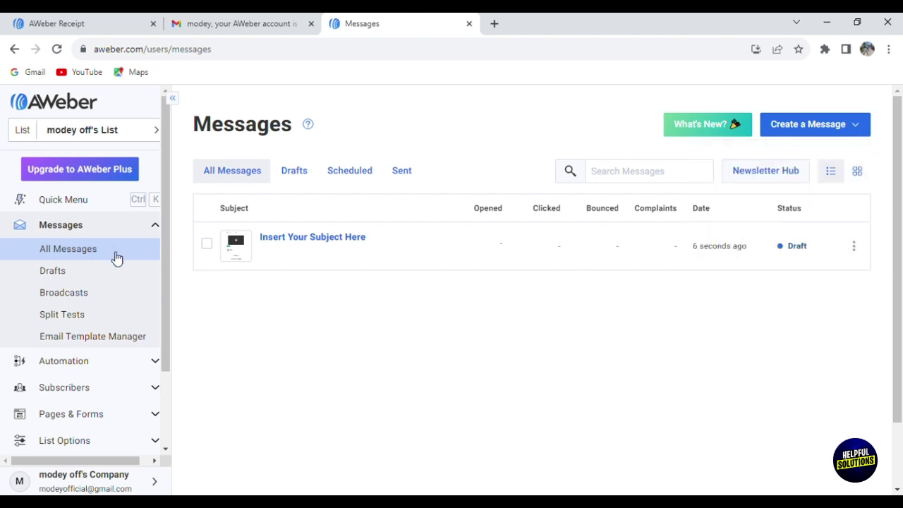
# Step: Browse the Split Tests, Campaigns and List Automation pages
pyautogui.click(124, 320)
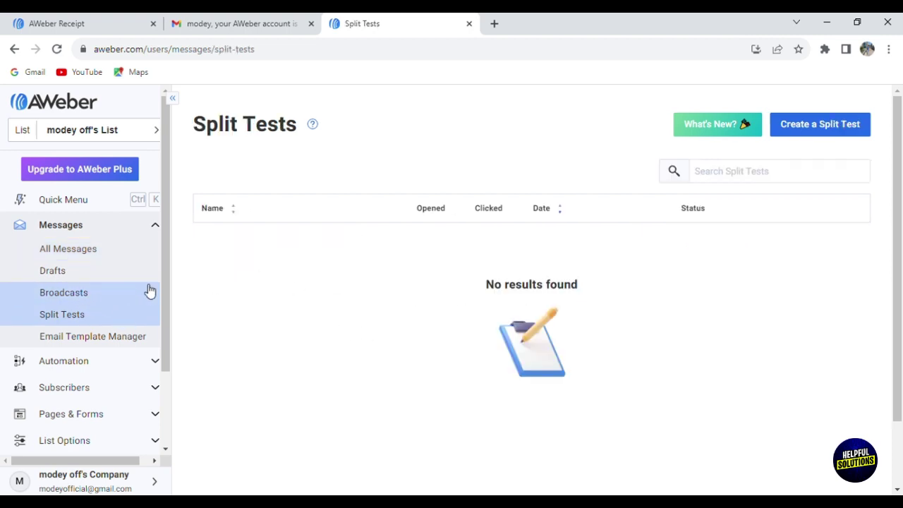
pyautogui.moveTo(161, 282); pyautogui.dragTo(165, 343)
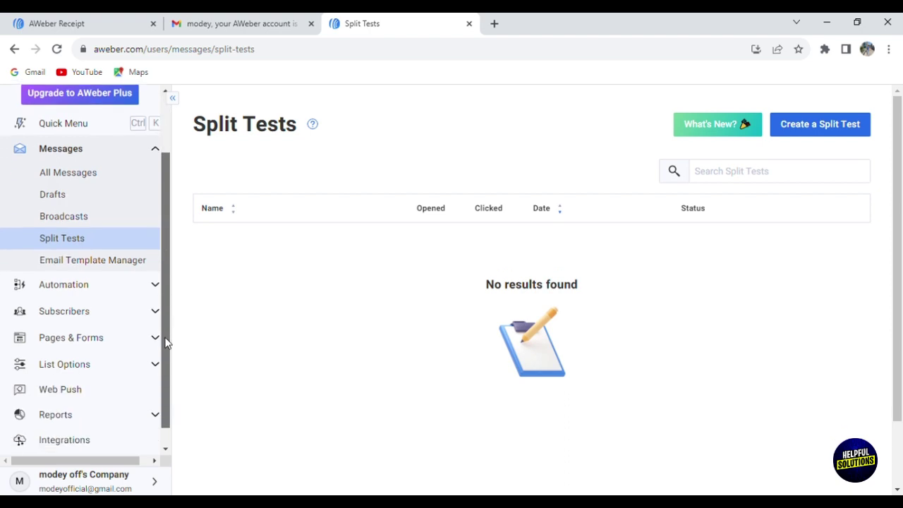
pyautogui.click(119, 285)
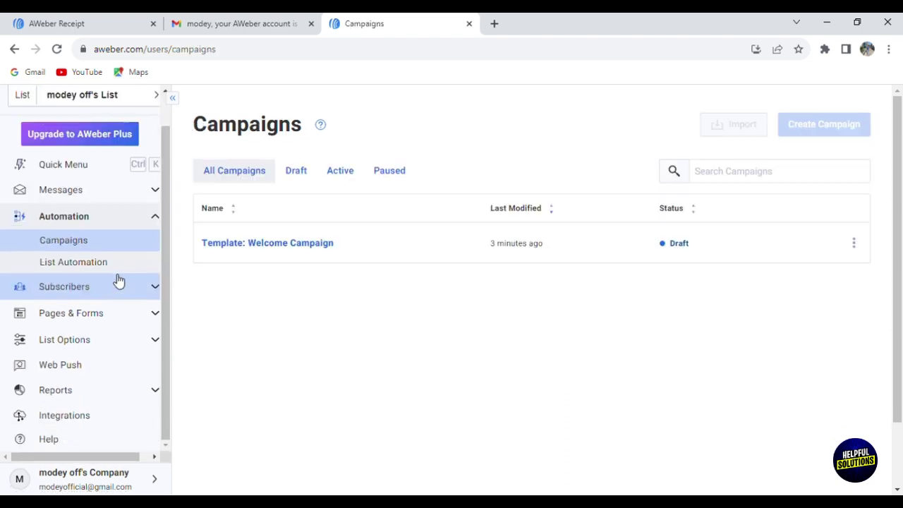
pyautogui.click(129, 262)
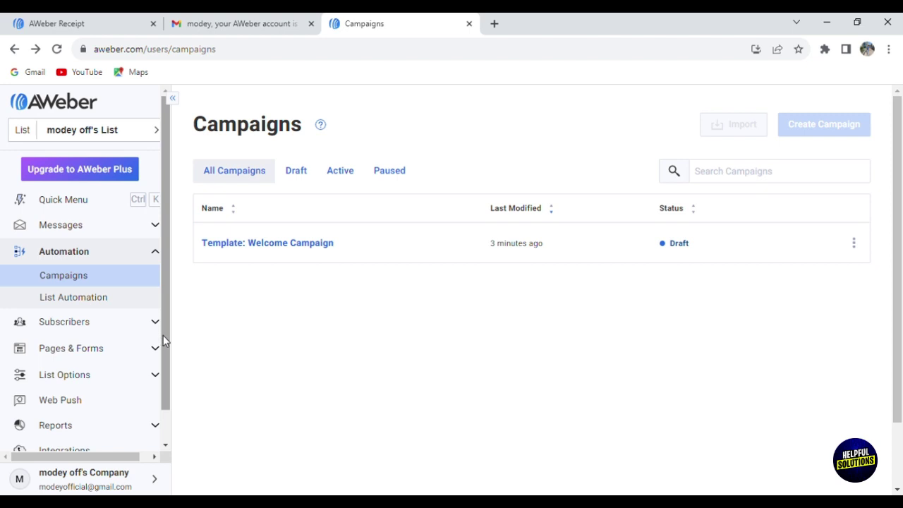
# Step: Expand Subscribers in the sidebar and open the subscriber list
pyautogui.moveTo(163, 336); pyautogui.dragTo(166, 376)
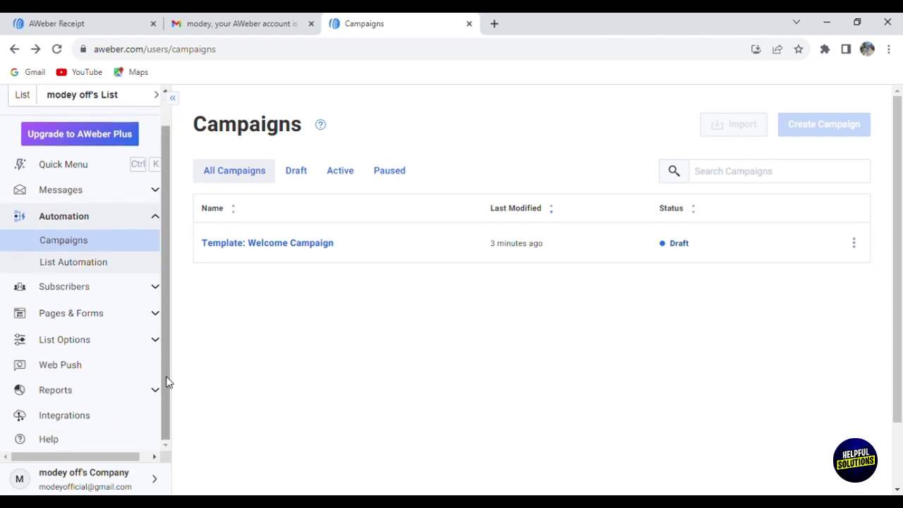
pyautogui.click(113, 299)
pyautogui.click(112, 296)
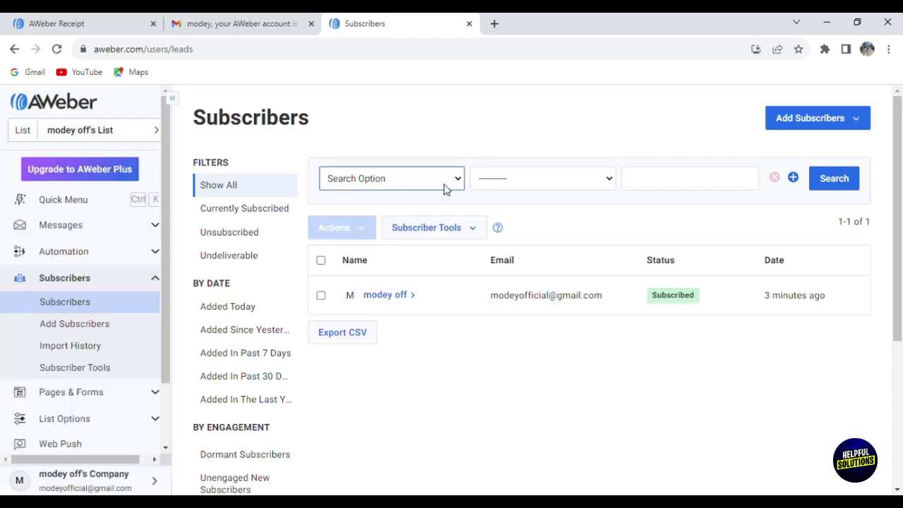
# Step: Run a subscriber search on Email with the 'is not' condition
pyautogui.press('Down')
pyautogui.click(548, 190)
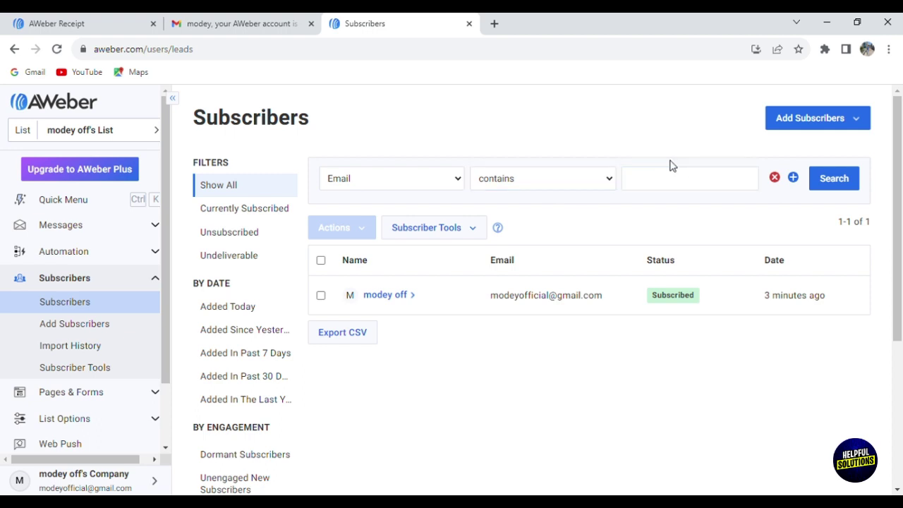
pyautogui.click(677, 175)
pyautogui.click(541, 187)
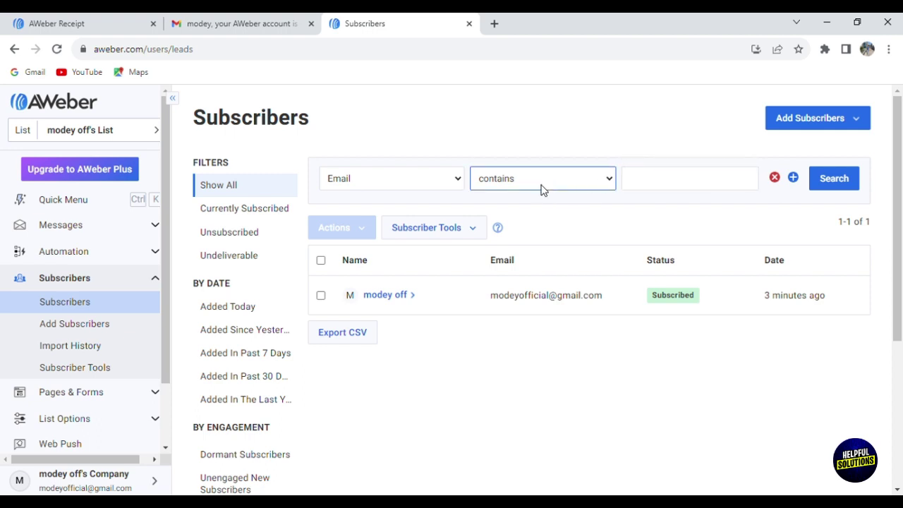
pyautogui.click(552, 223)
pyautogui.click(661, 182)
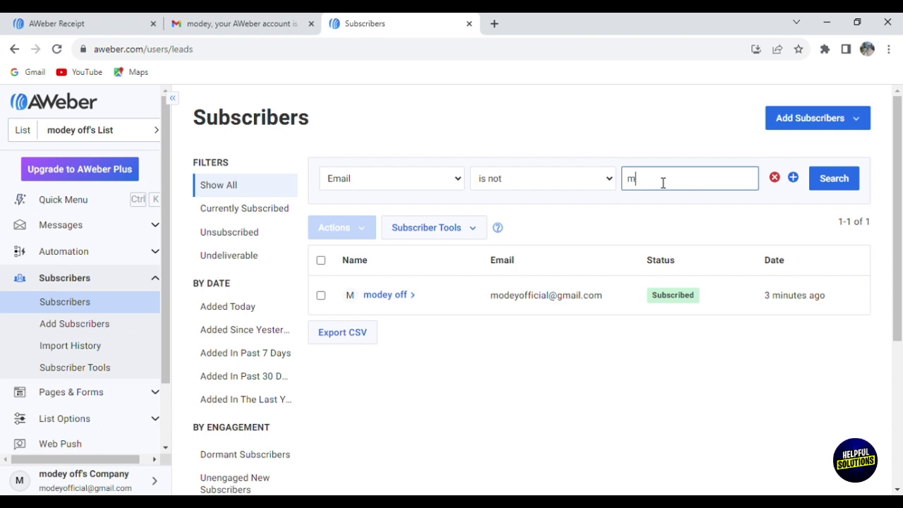
pyautogui.click(843, 183)
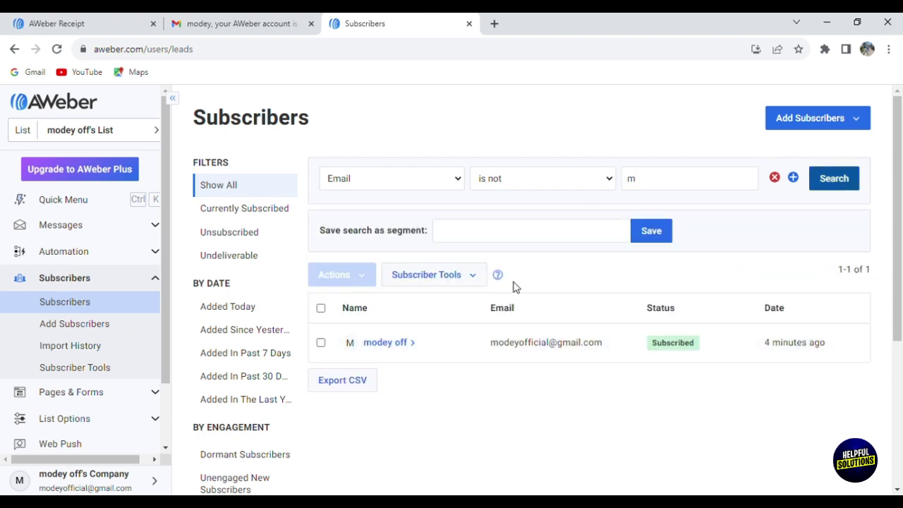
# Step: Filter to Currently Subscribed, then bring up the Add a Subscriber form
pyautogui.click(259, 212)
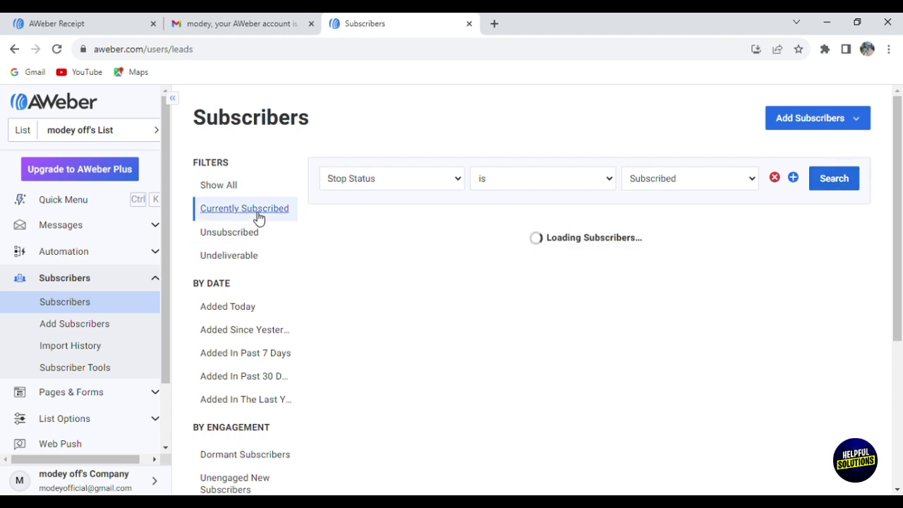
pyautogui.click(822, 125)
pyautogui.click(812, 146)
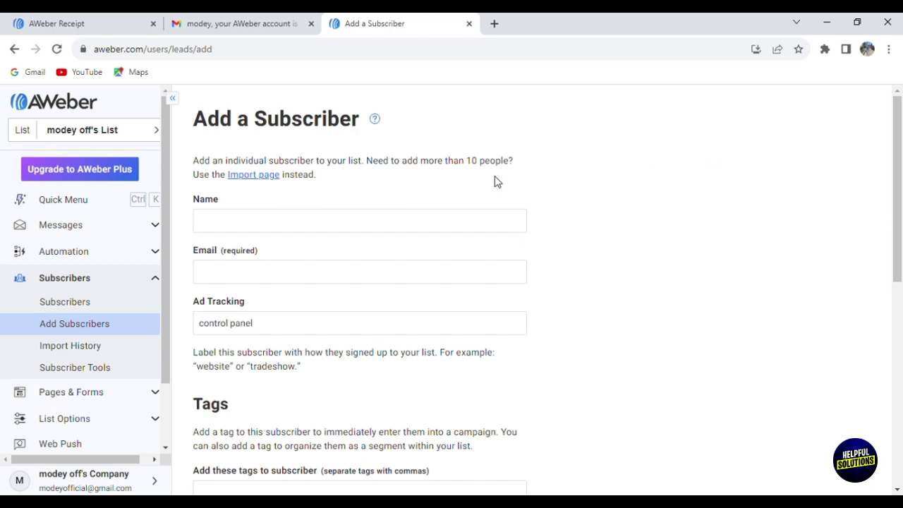
# Step: Type 'c' in the Name field and move through the Email and Ad Tracking fields without submitting
pyautogui.click(481, 216)
pyautogui.write('c')
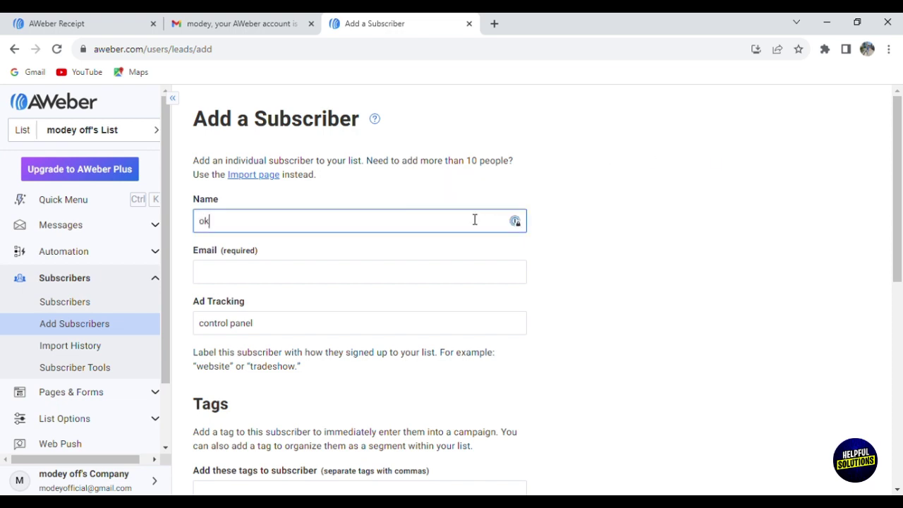
pyautogui.press('Tab')
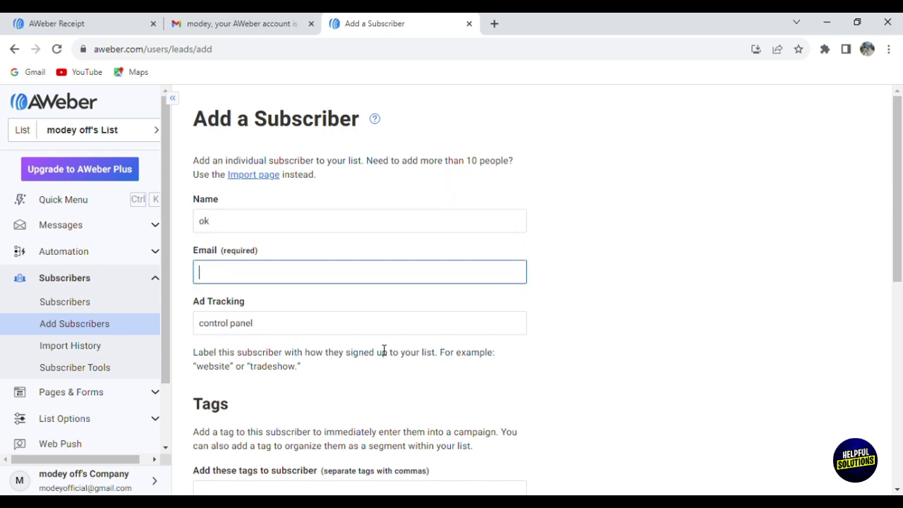
pyautogui.click(384, 328)
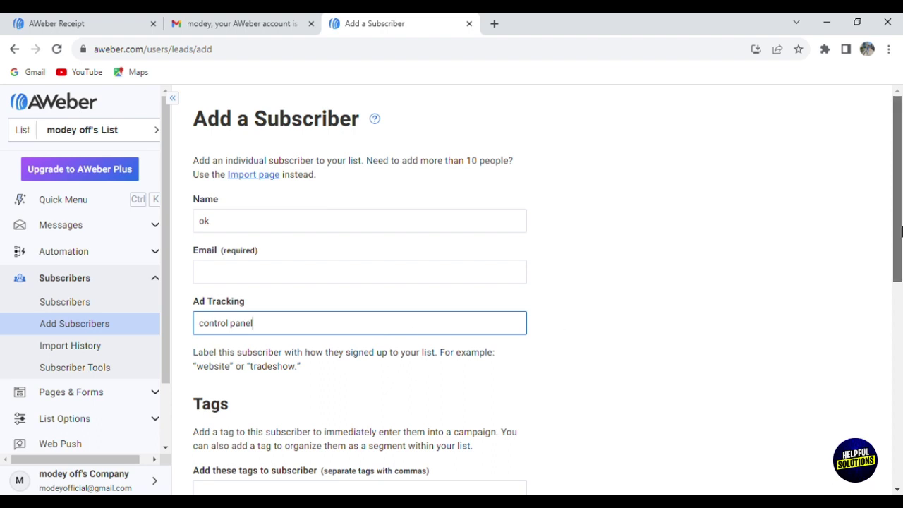
# Step: Scroll down the form, then go to the Landing Pages list via Pages & Forms
pyautogui.moveTo(897, 231); pyautogui.dragTo(900, 431)
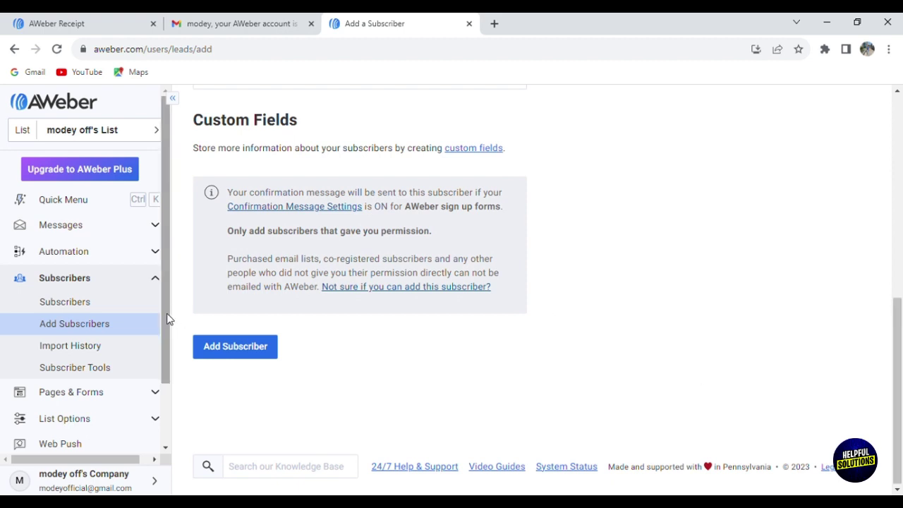
pyautogui.scroll(-2, 174, 347)
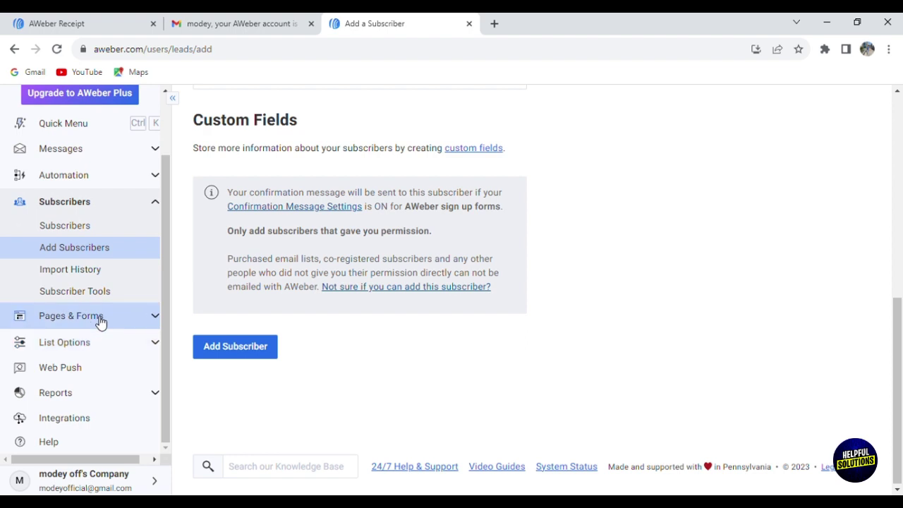
pyautogui.click(101, 322)
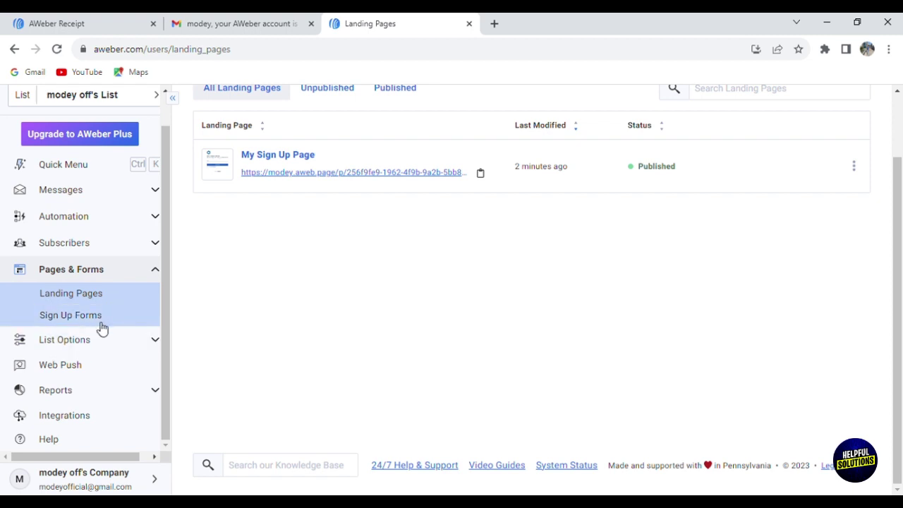
pyautogui.click(133, 343)
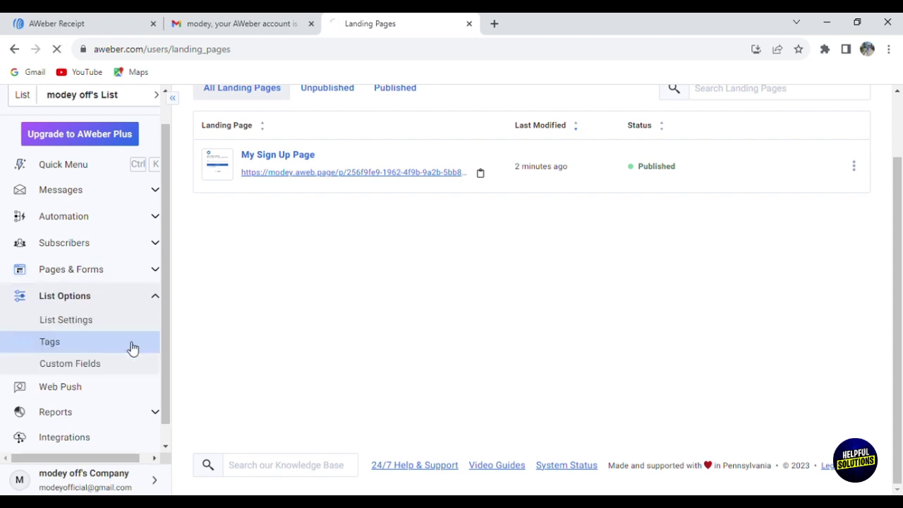
pyautogui.click(125, 363)
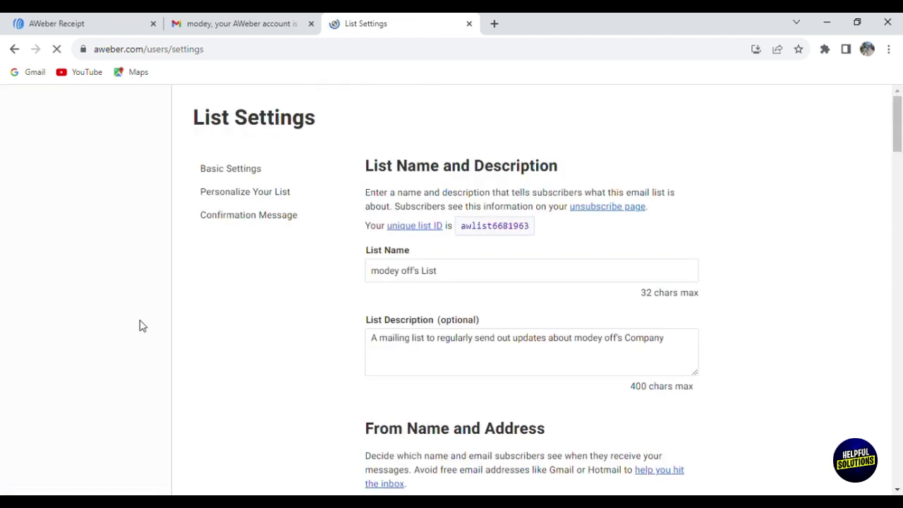
pyautogui.click(15, 49)
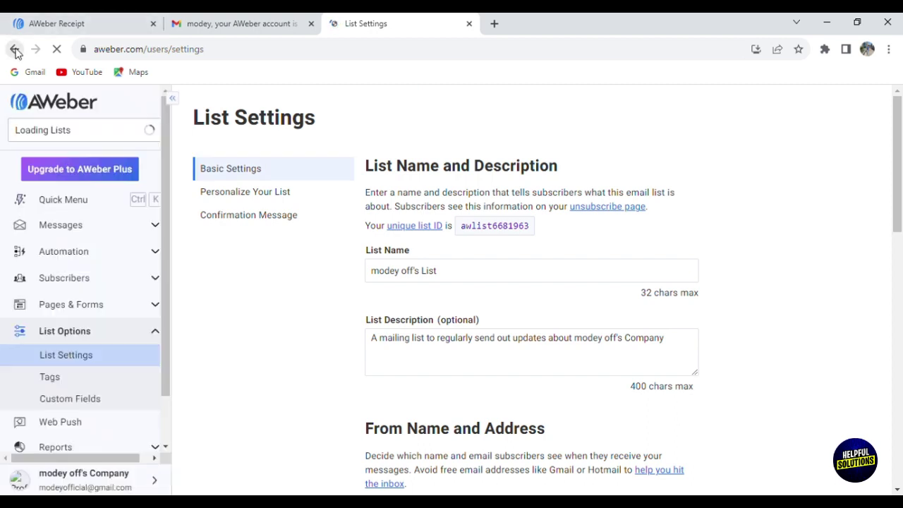